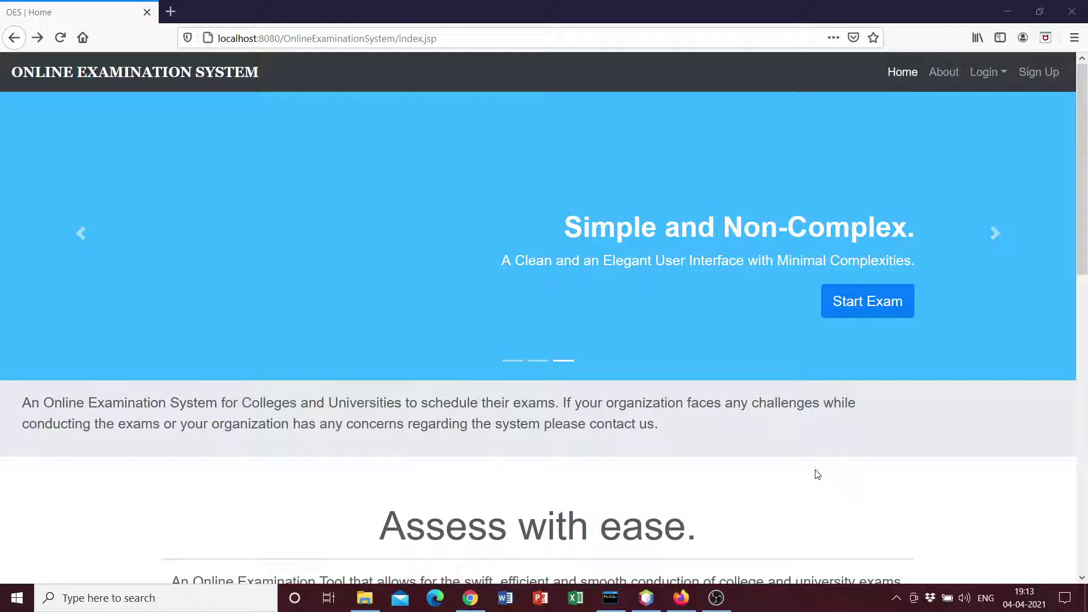
# Browse the project's source code repository, then return to the exam site
pyautogui.scroll(-7, 818, 473)
pyautogui.scroll(4, 819, 475)
pyautogui.scroll(3, 819, 476)
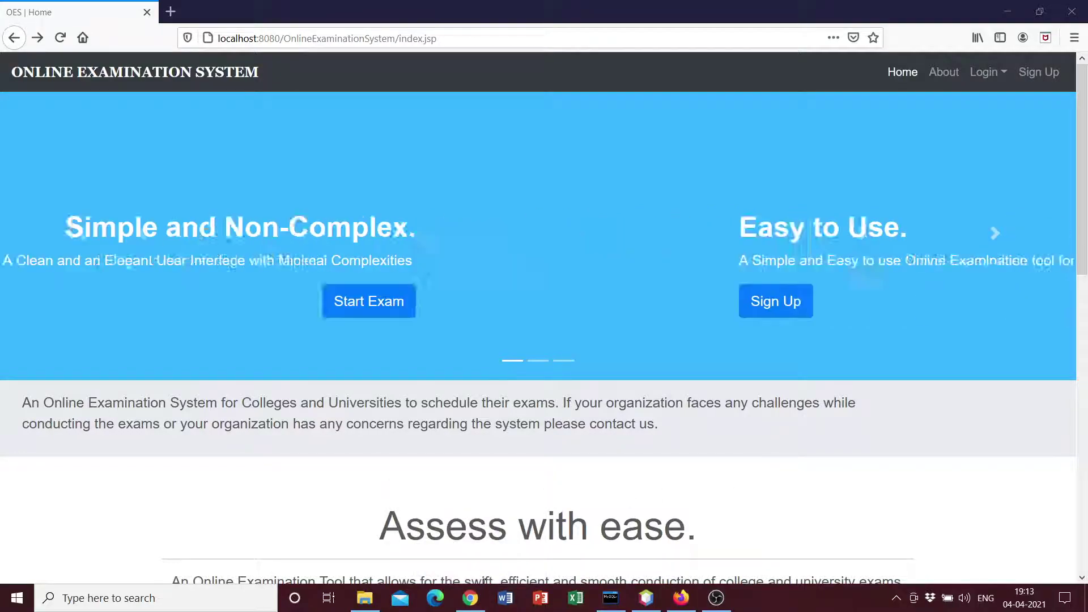
pyautogui.click(471, 598)
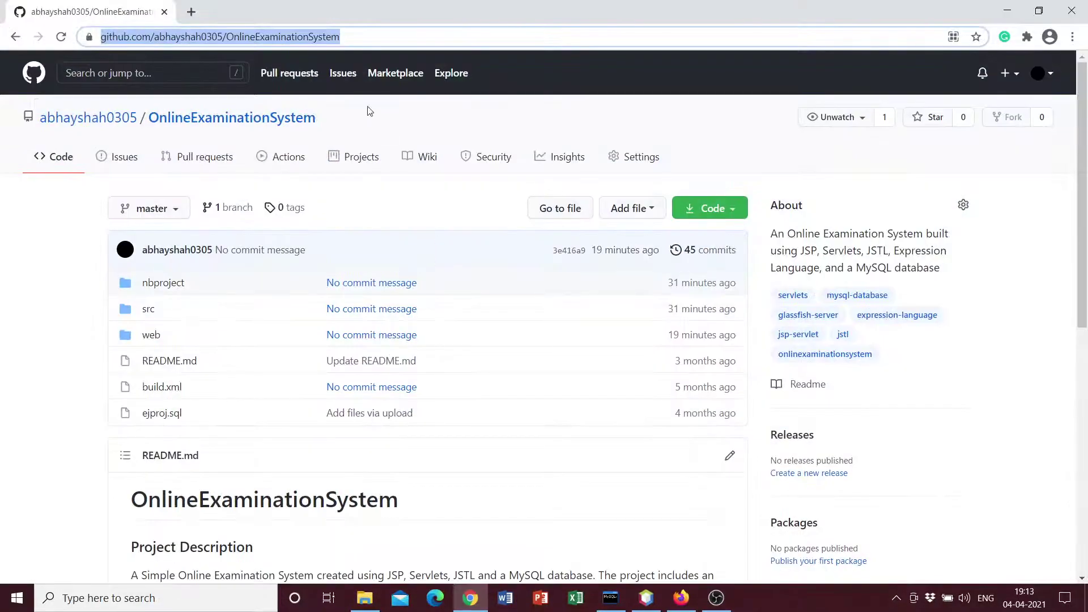
pyautogui.click(371, 108)
pyautogui.scroll(-10, 382, 214)
pyautogui.scroll(10, 457, 268)
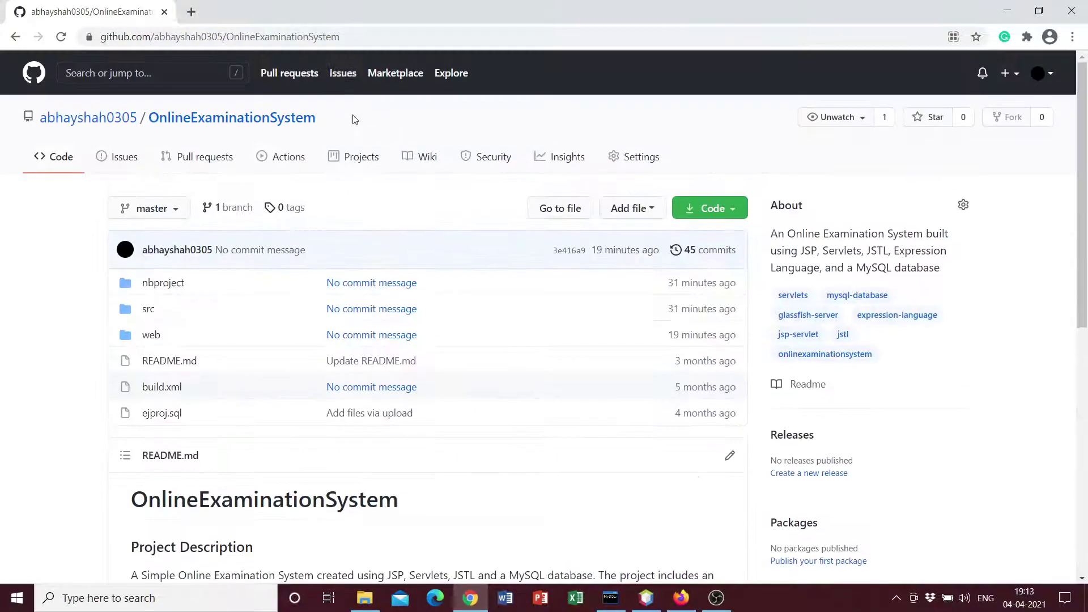
pyautogui.scroll(-3, 398, 132)
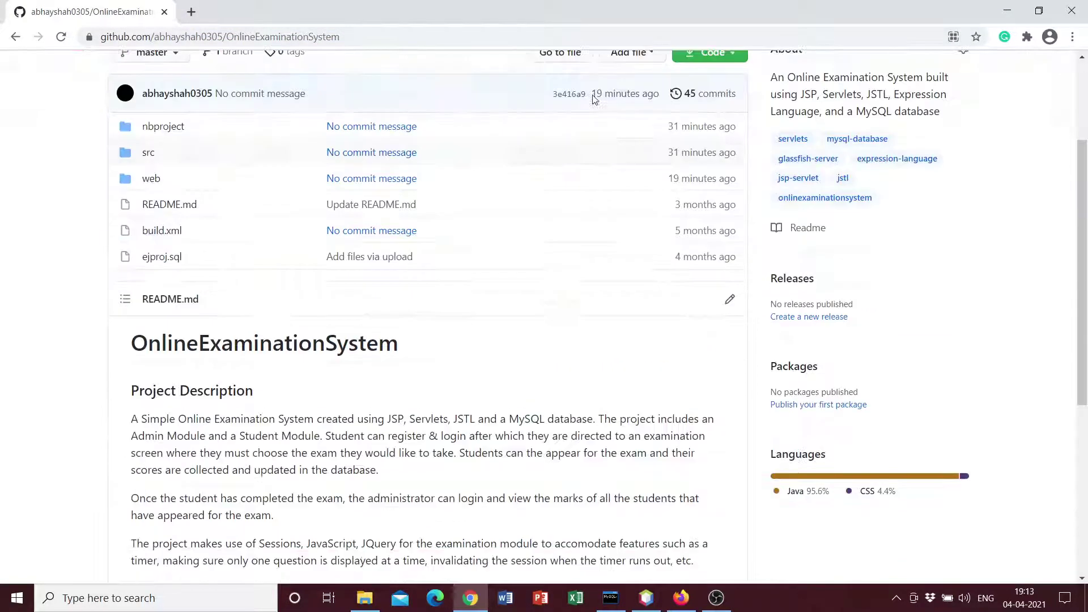
pyautogui.scroll(3, 398, 132)
pyautogui.click(1007, 10)
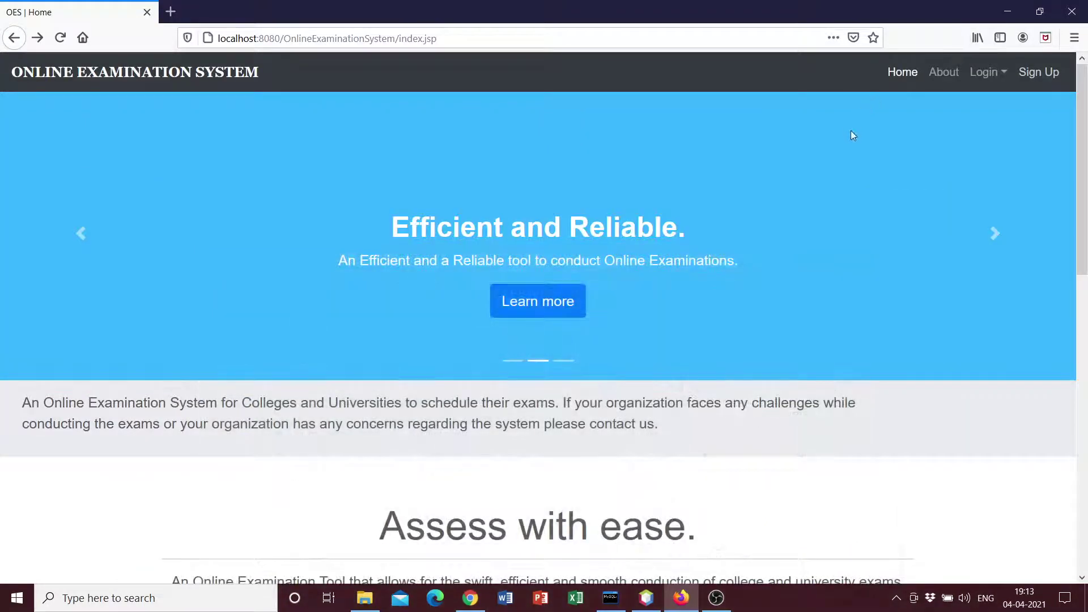
# Advance the home page carousel two slides and scroll through the page
pyautogui.scroll(-3, 877, 344)
pyautogui.scroll(3, 879, 340)
pyautogui.scroll(-5, 804, 274)
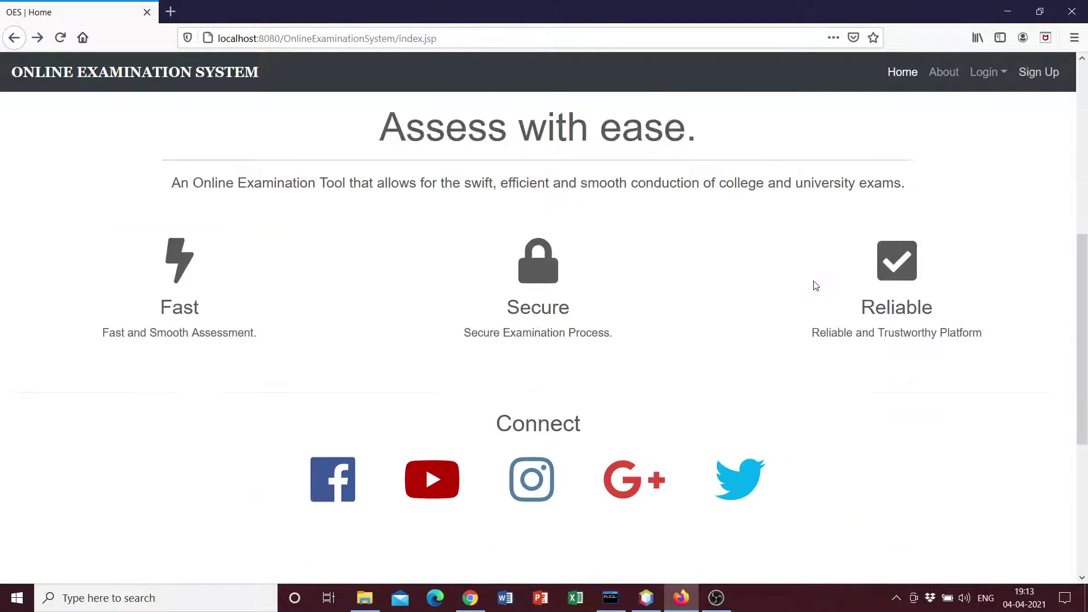
pyautogui.scroll(2, 790, 315)
pyautogui.scroll(5, 788, 320)
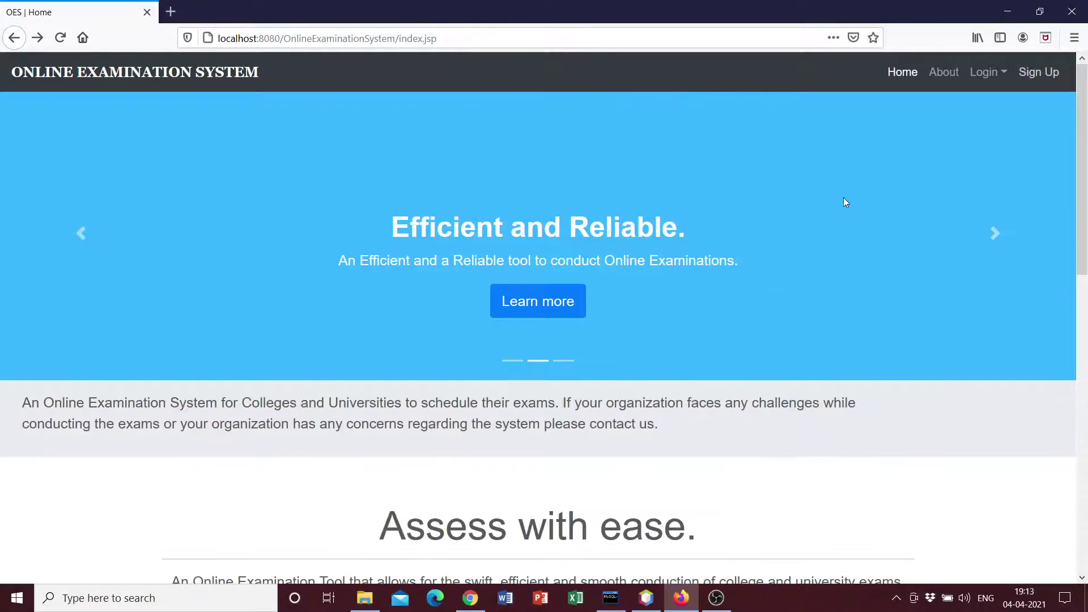
pyautogui.click(995, 231)
pyautogui.click(994, 232)
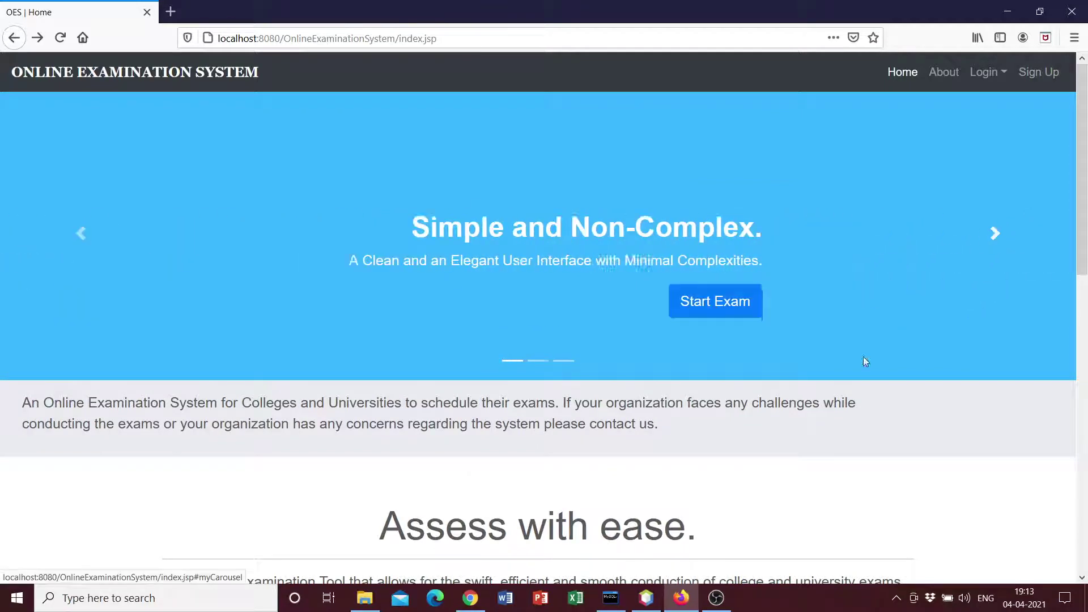
pyautogui.scroll(-3, 862, 359)
pyautogui.scroll(-1, 882, 363)
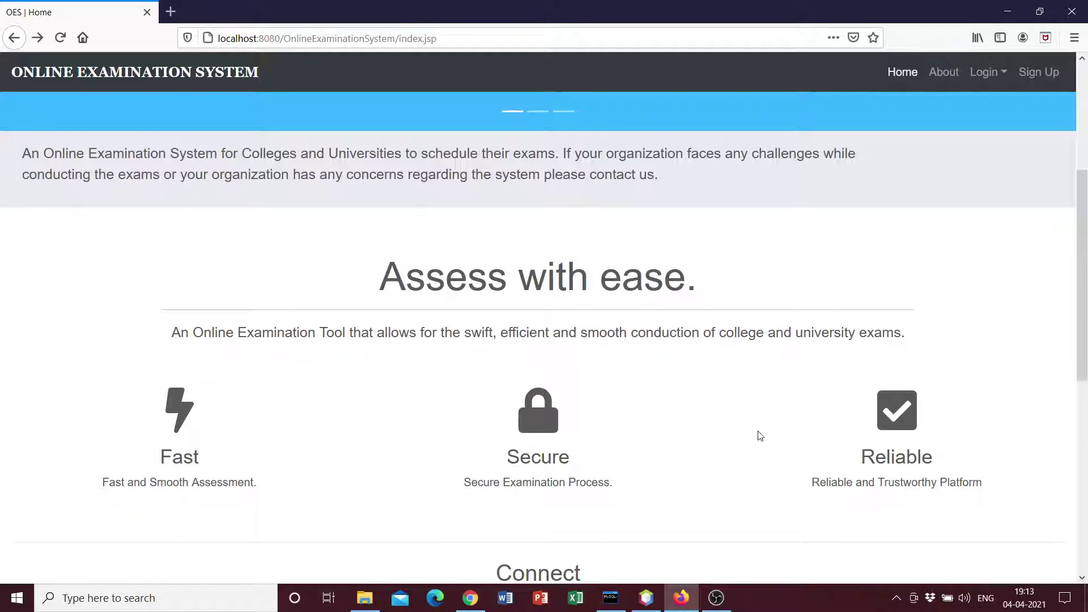
pyautogui.scroll(-2, 758, 434)
pyautogui.scroll(-2, 454, 408)
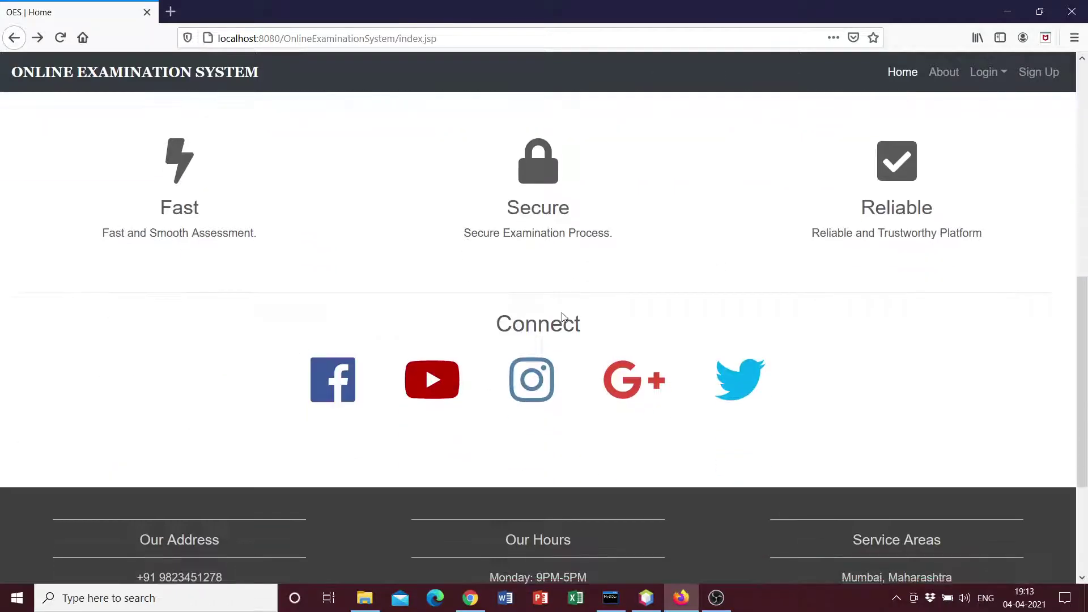
pyautogui.scroll(-3, 686, 436)
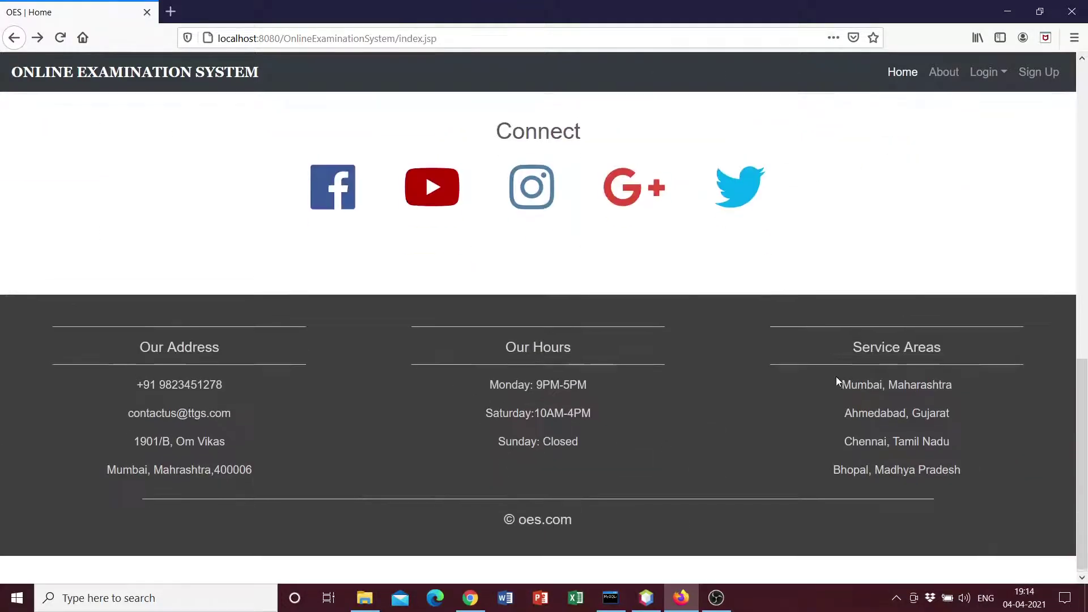
pyautogui.scroll(10, 836, 380)
pyautogui.scroll(1, 853, 288)
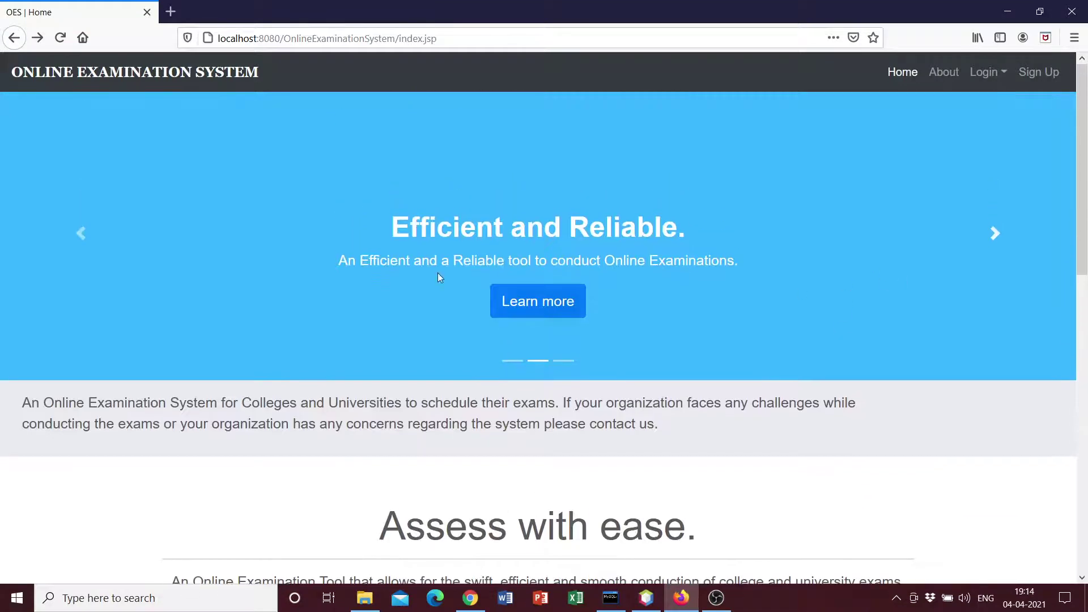
# Narrow the browser to preview the mobile layout and its collapsible menu, then restore full screen
pyautogui.doubleClick(931, 7)
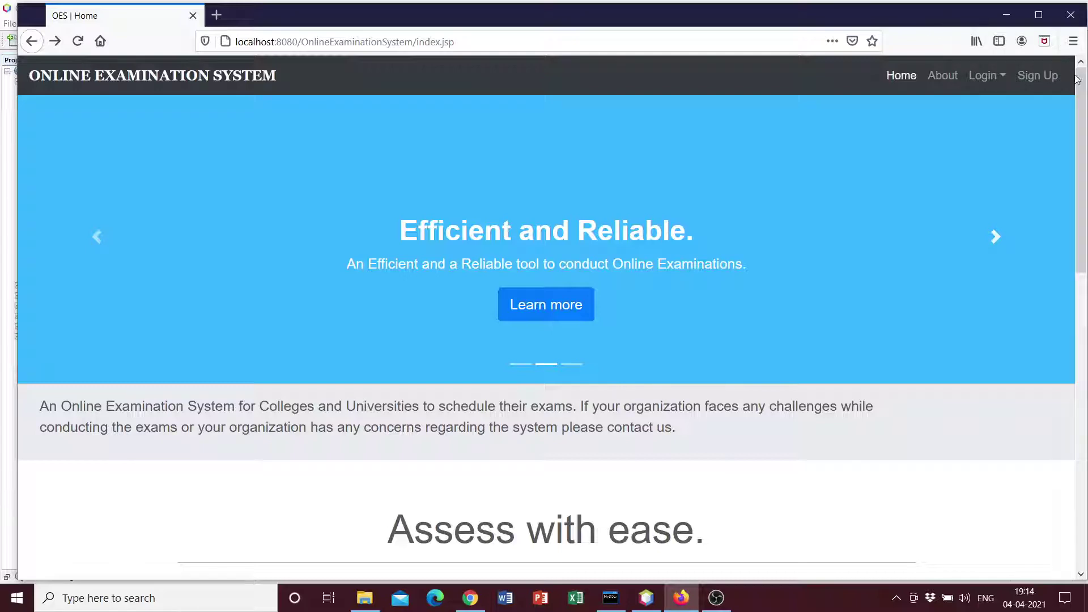
pyautogui.moveTo(1083, 75); pyautogui.dragTo(377, 142)
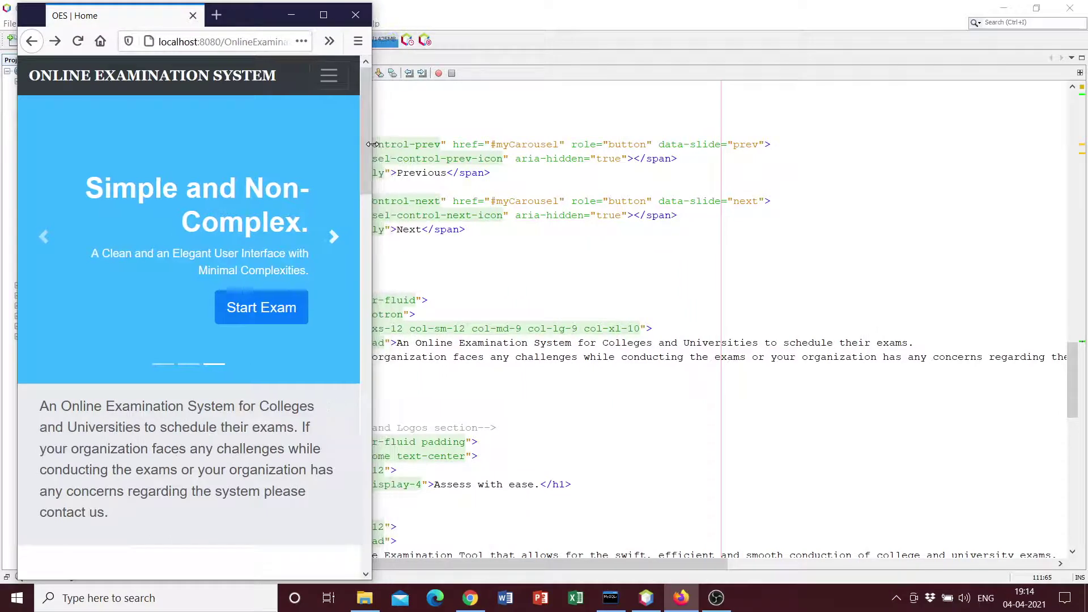
pyautogui.click(334, 80)
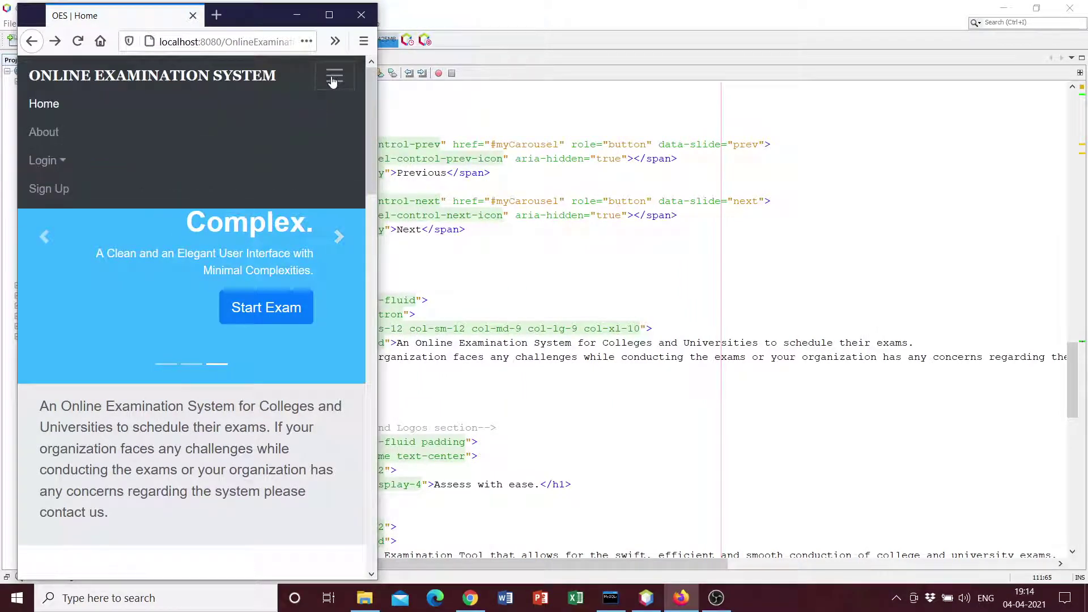
pyautogui.click(333, 79)
pyautogui.scroll(-5, 223, 252)
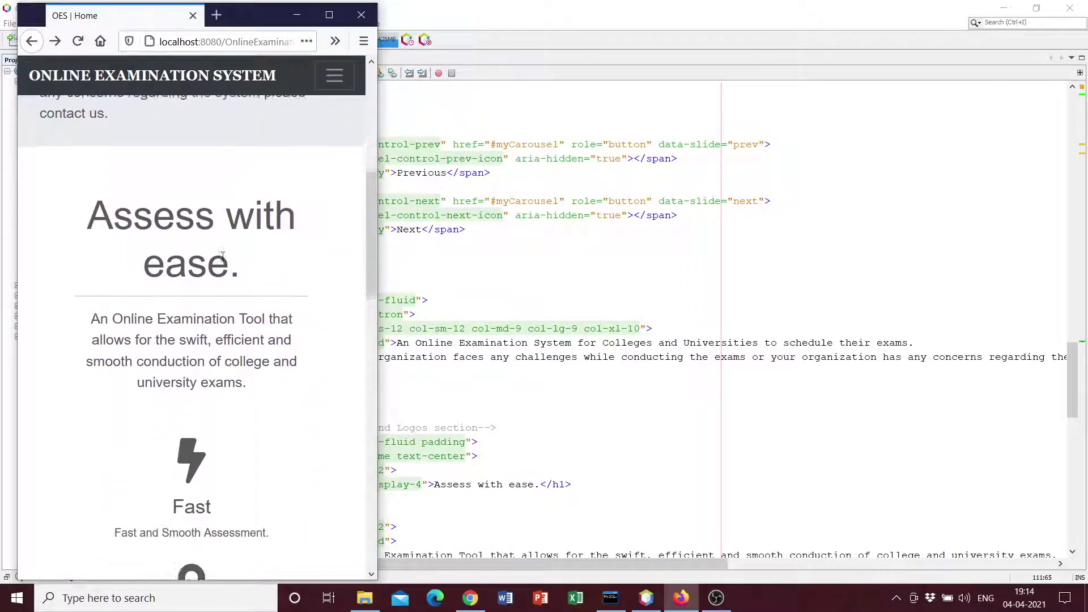
pyautogui.scroll(-6, 223, 255)
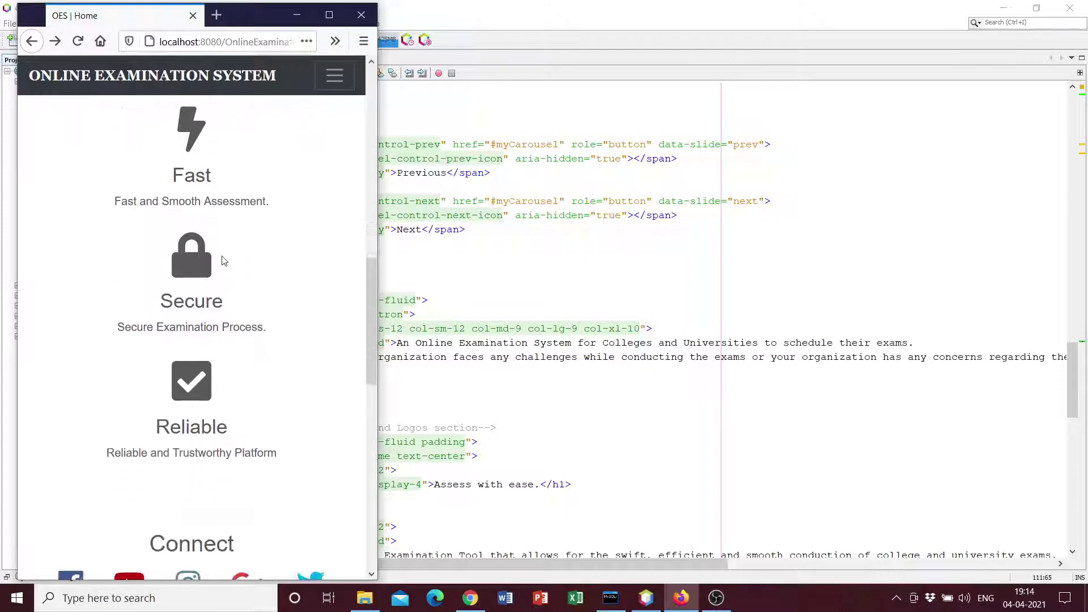
pyautogui.scroll(-7, 223, 259)
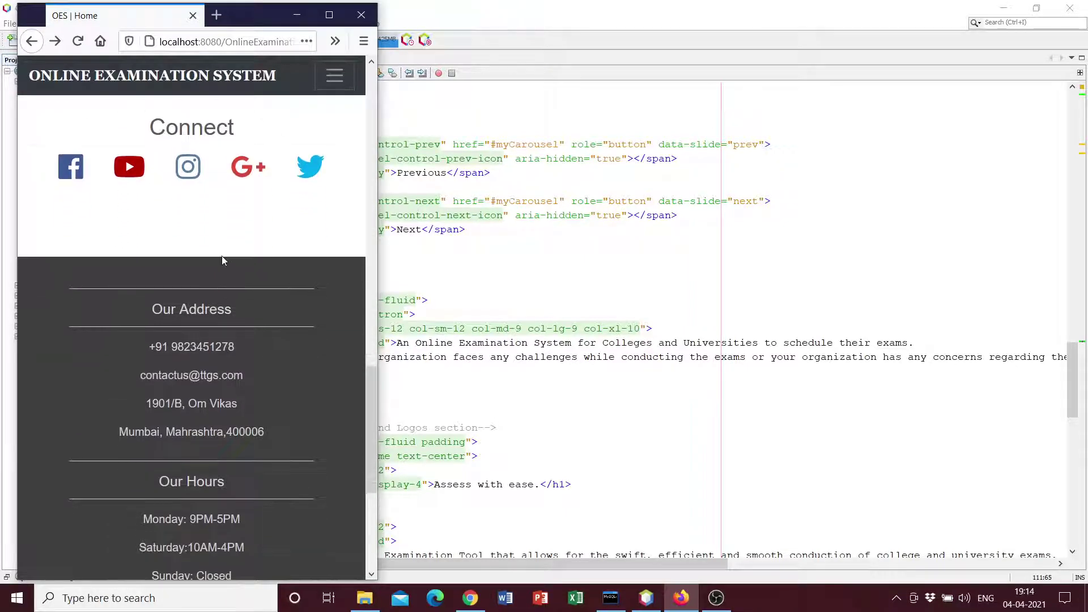
pyautogui.scroll(12, 223, 256)
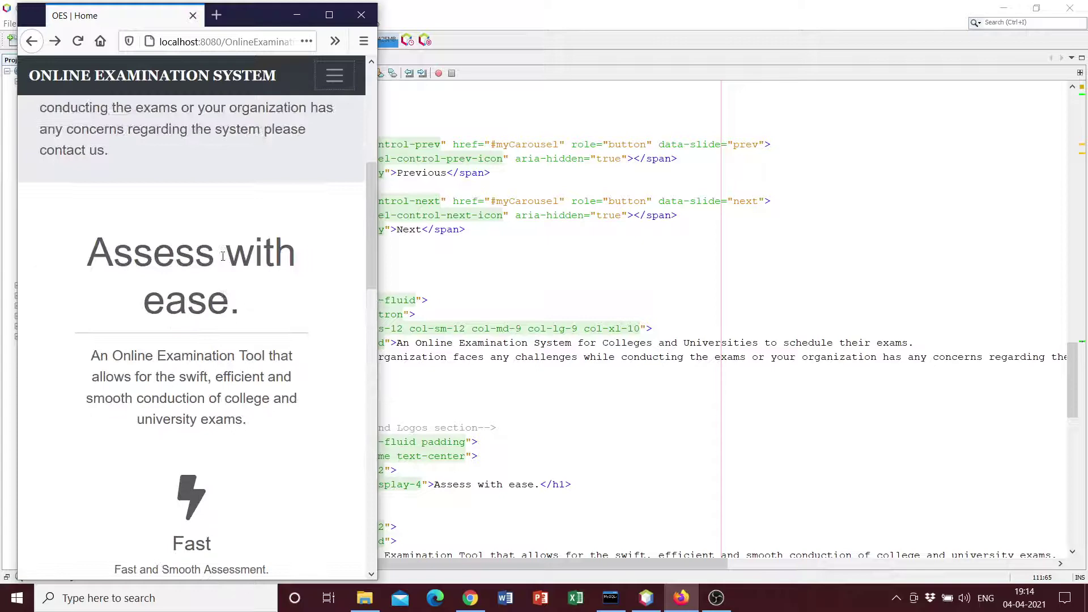
pyautogui.scroll(5, 222, 257)
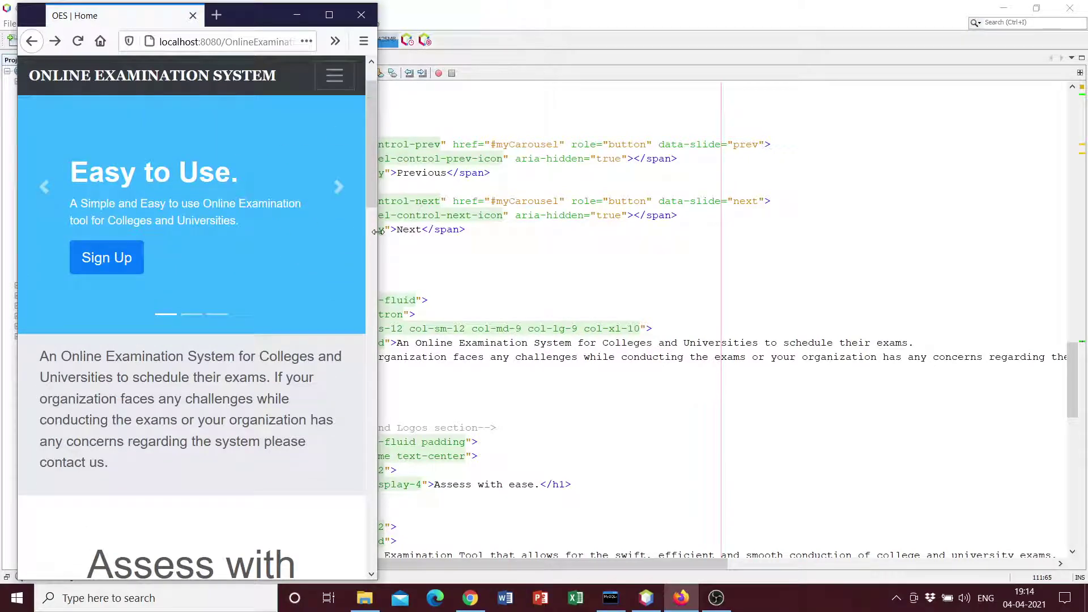
pyautogui.moveTo(378, 231); pyautogui.dragTo(1068, 277)
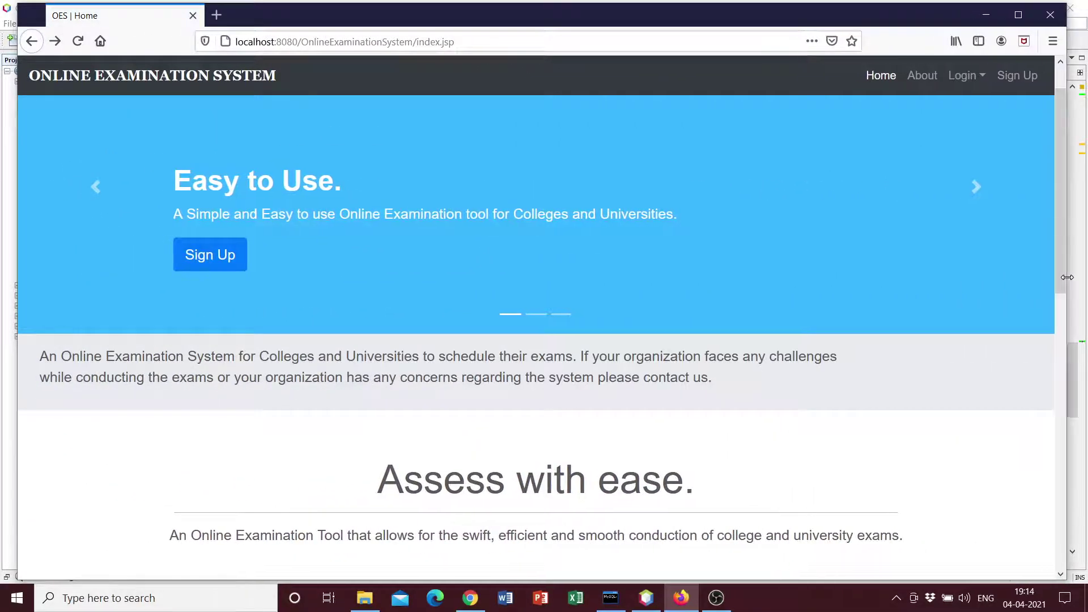
pyautogui.click(1019, 17)
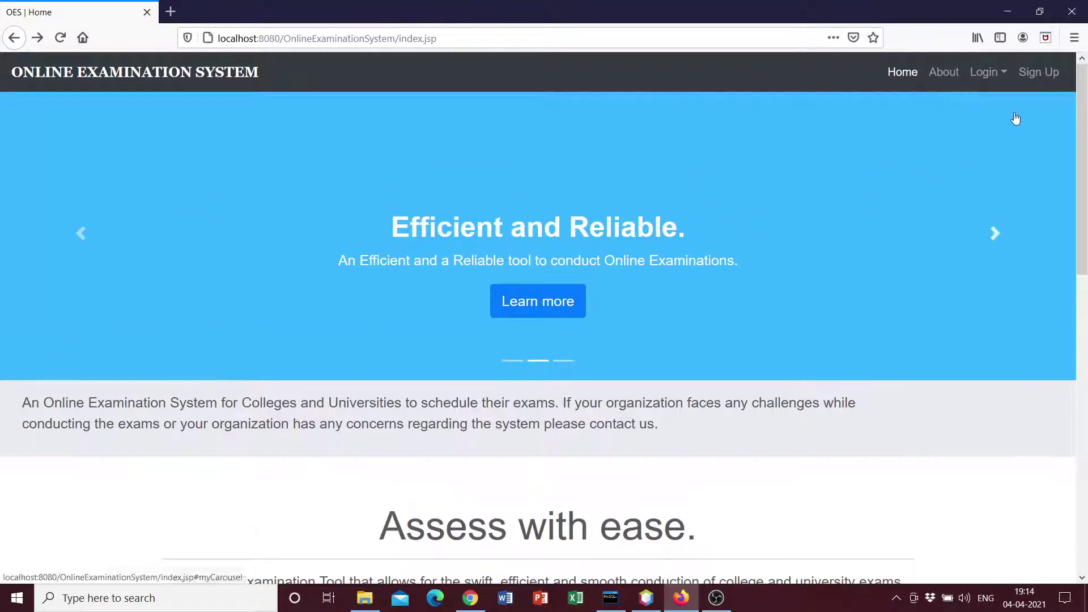
# Open About OES and highlight the welcome, Admin, How does it Work? and Terms sections
pyautogui.scroll(-3, 924, 153)
pyautogui.scroll(3, 924, 153)
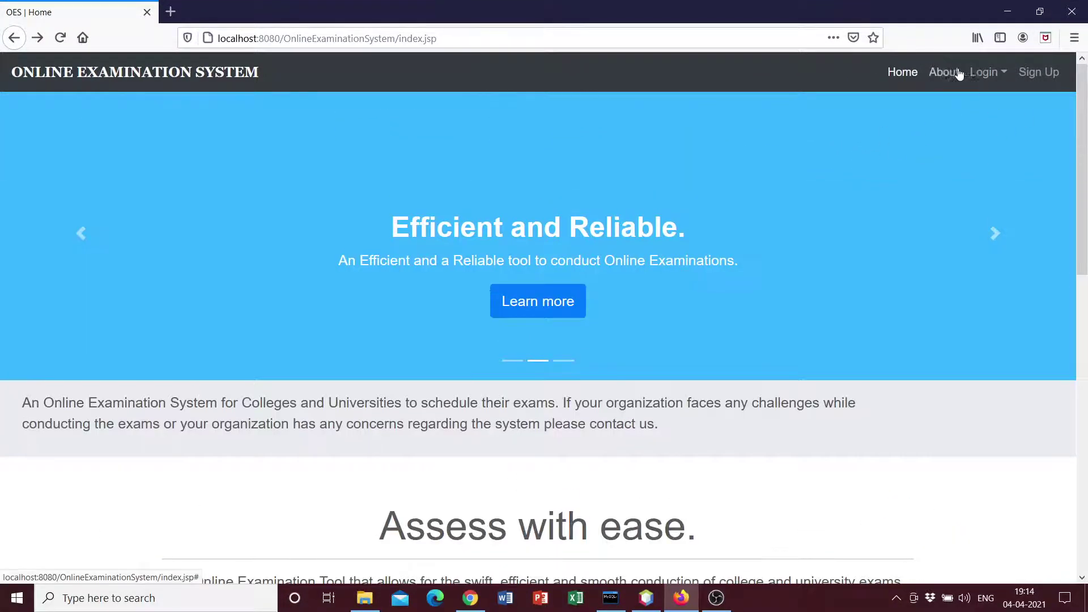
pyautogui.click(958, 74)
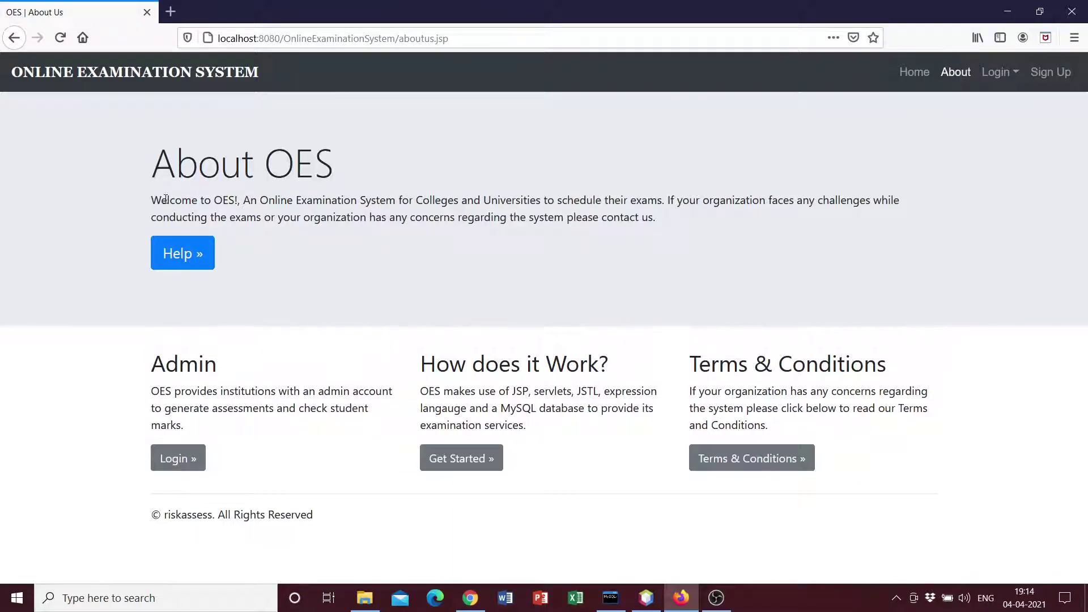
pyautogui.moveTo(166, 199); pyautogui.dragTo(698, 202)
pyautogui.click(517, 282)
pyautogui.moveTo(150, 354); pyautogui.dragTo(208, 424)
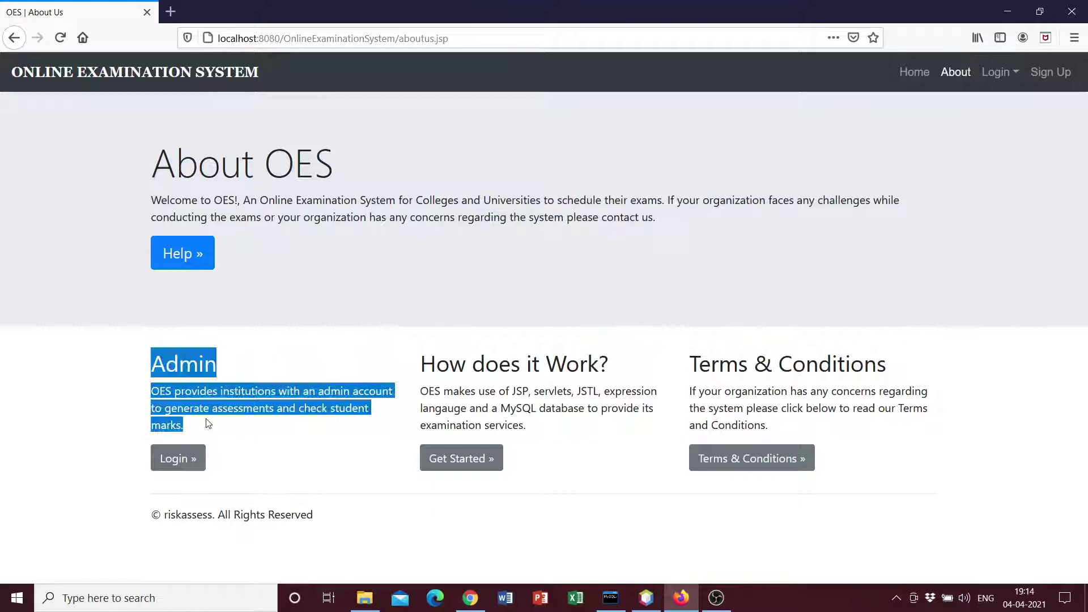
pyautogui.click(213, 429)
pyautogui.moveTo(417, 369); pyautogui.dragTo(560, 427)
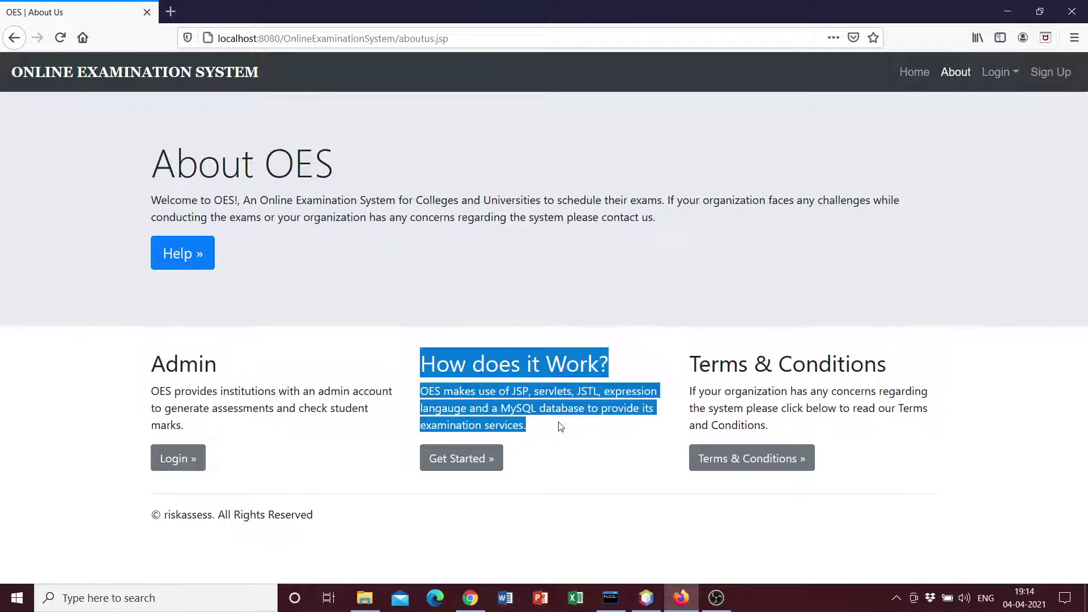
pyautogui.click(563, 426)
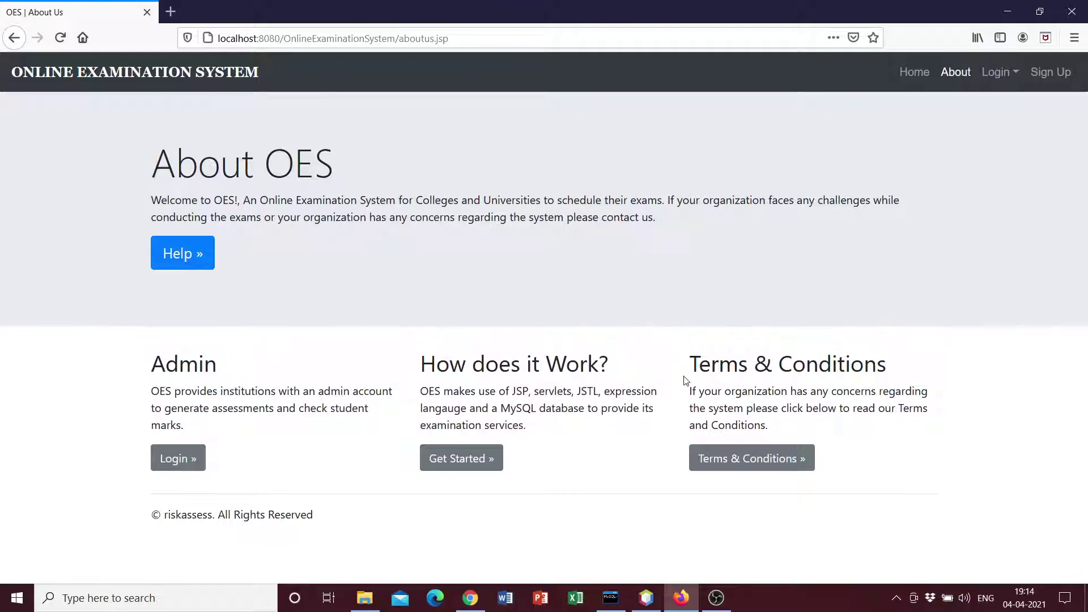
pyautogui.moveTo(685, 377); pyautogui.dragTo(881, 435)
pyautogui.click(881, 435)
# Try the admin login and Get Started links, returning to About OES each time
pyautogui.click(191, 464)
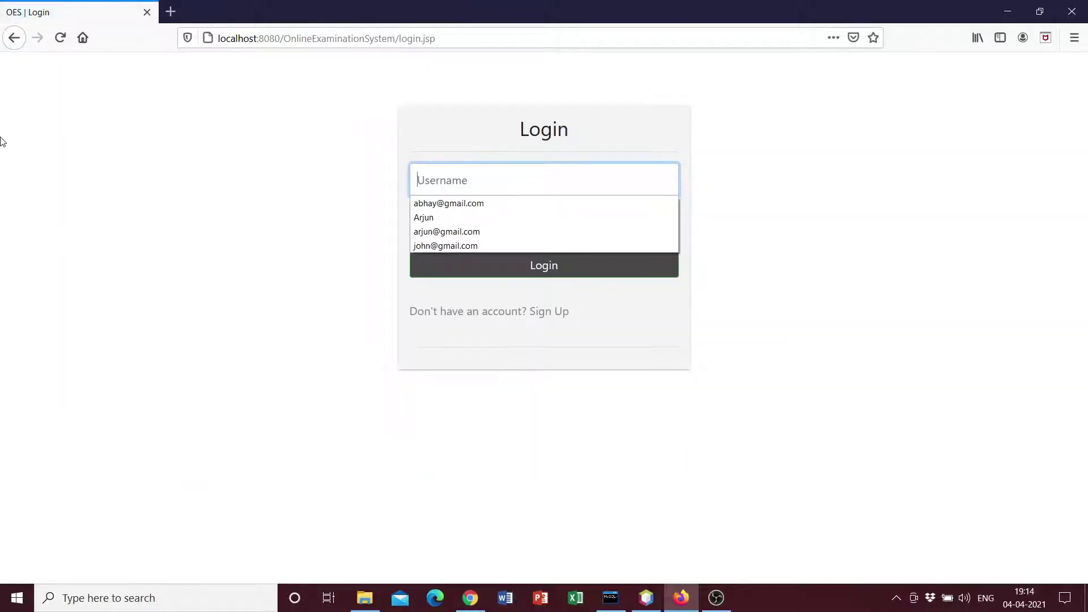
pyautogui.click(14, 39)
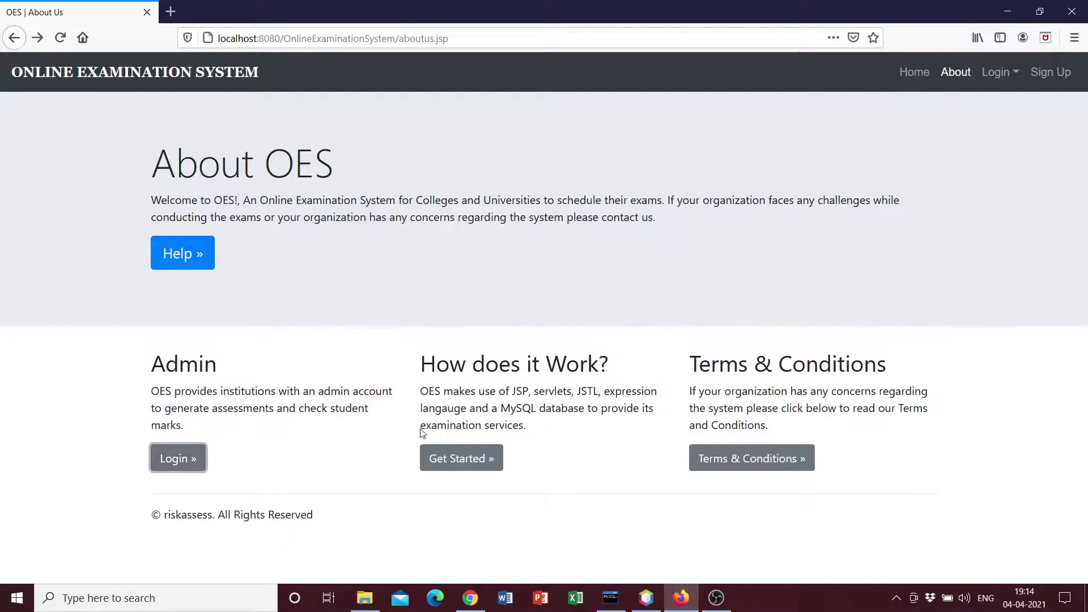
pyautogui.click(478, 468)
pyautogui.click(14, 37)
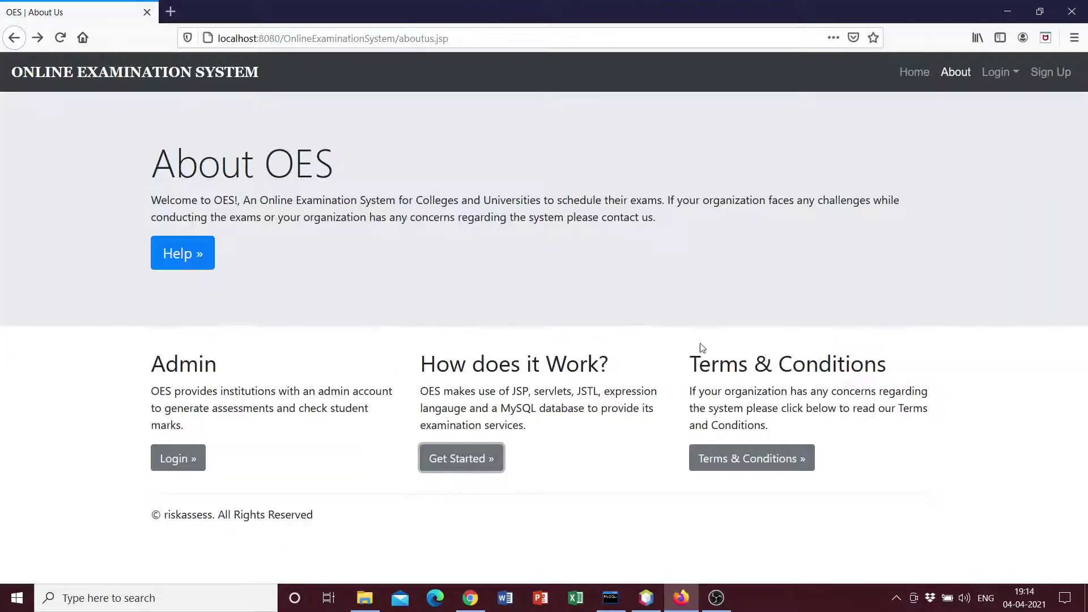
pyautogui.click(918, 72)
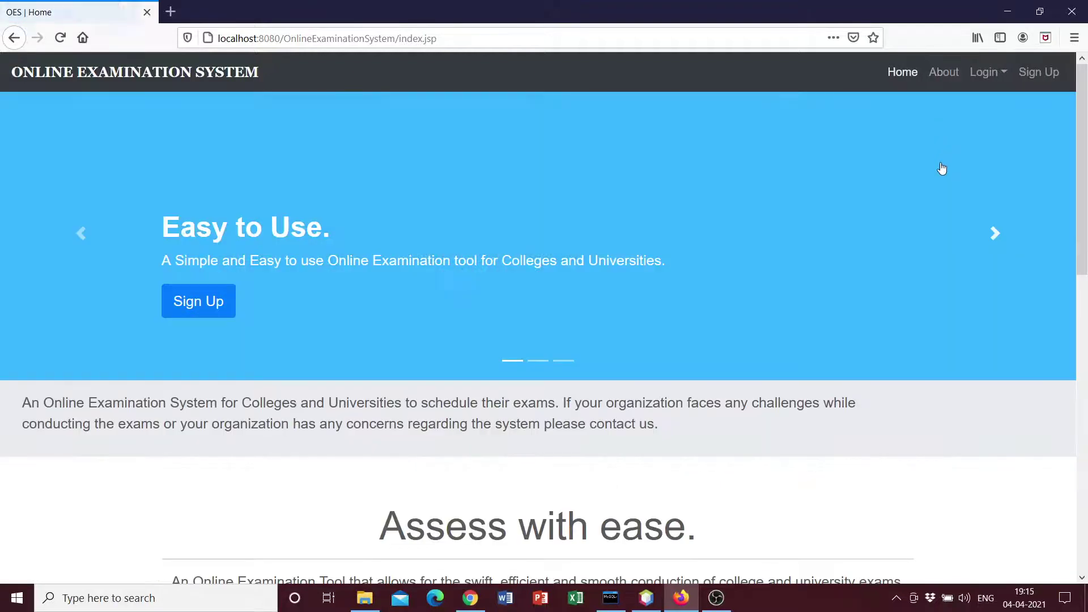
pyautogui.click(984, 73)
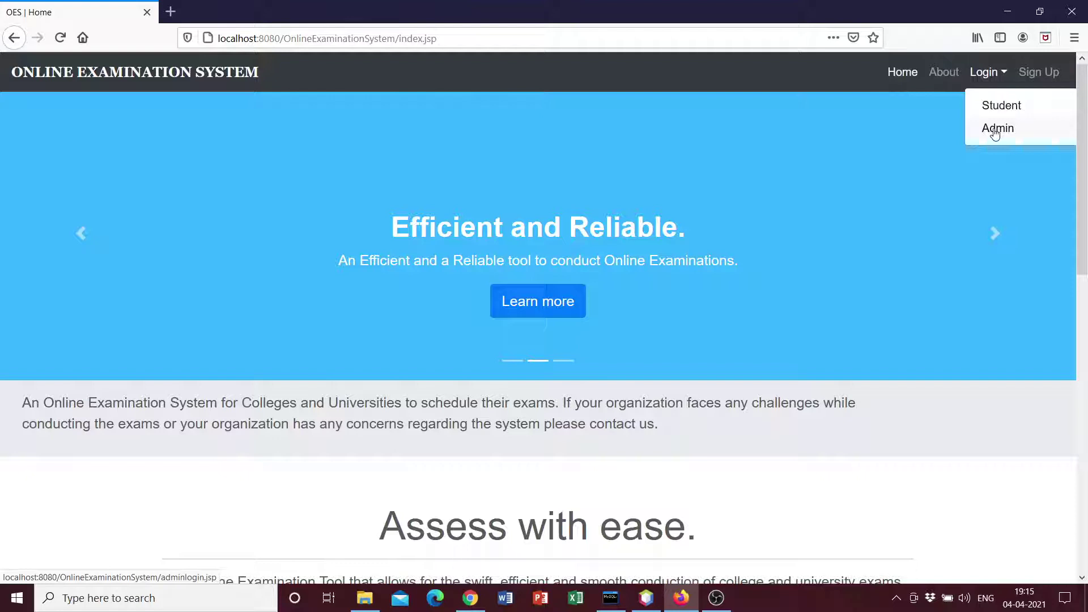
pyautogui.click(1043, 75)
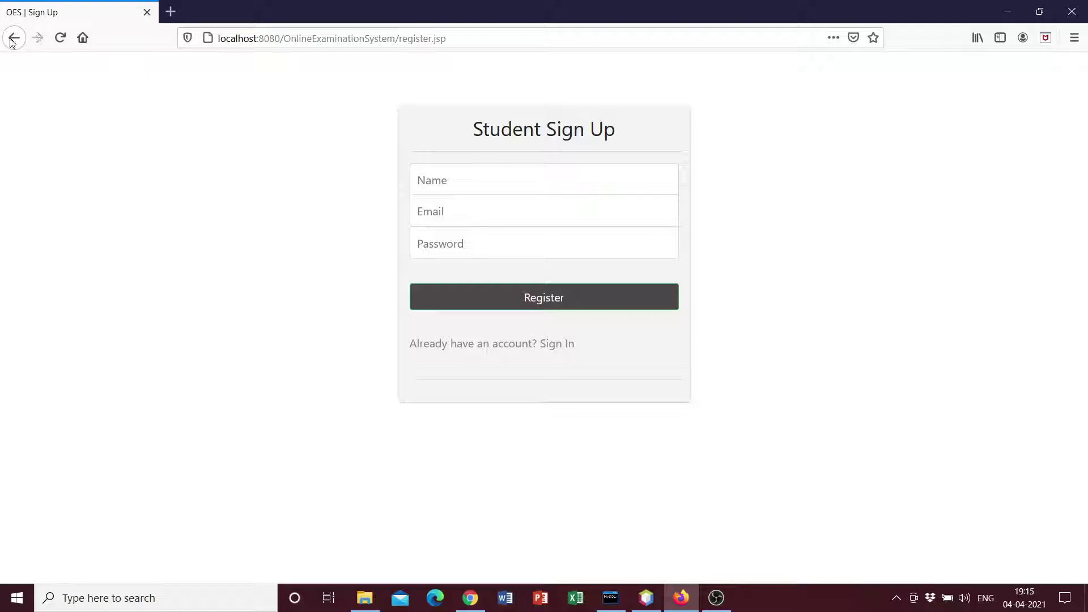
pyautogui.click(12, 38)
pyautogui.click(989, 72)
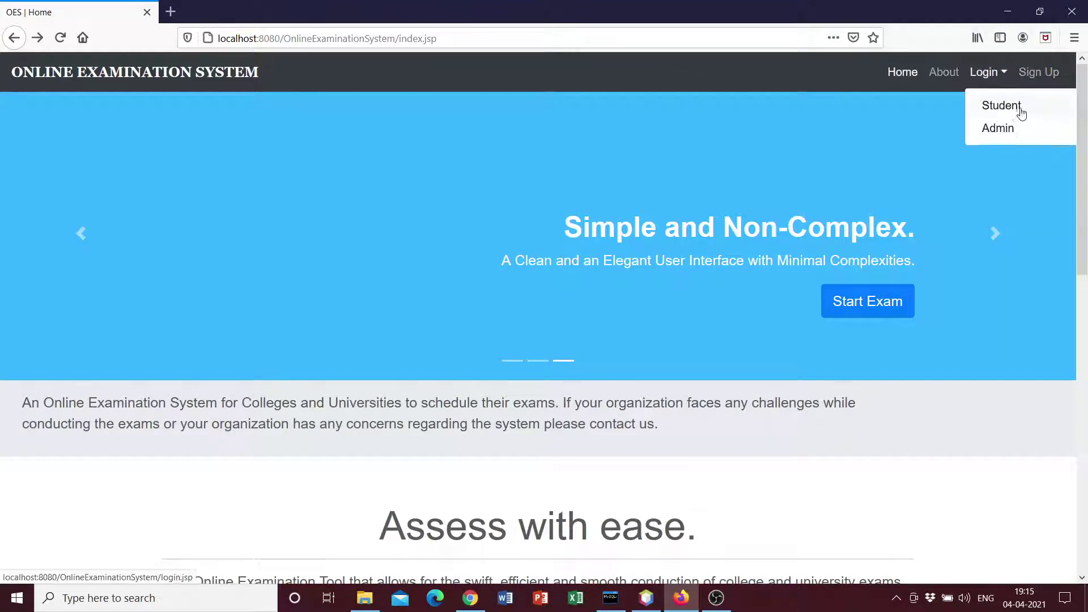
# Open the sign-up form and enter the student's name, correcting earlier attempts
pyautogui.click(1033, 74)
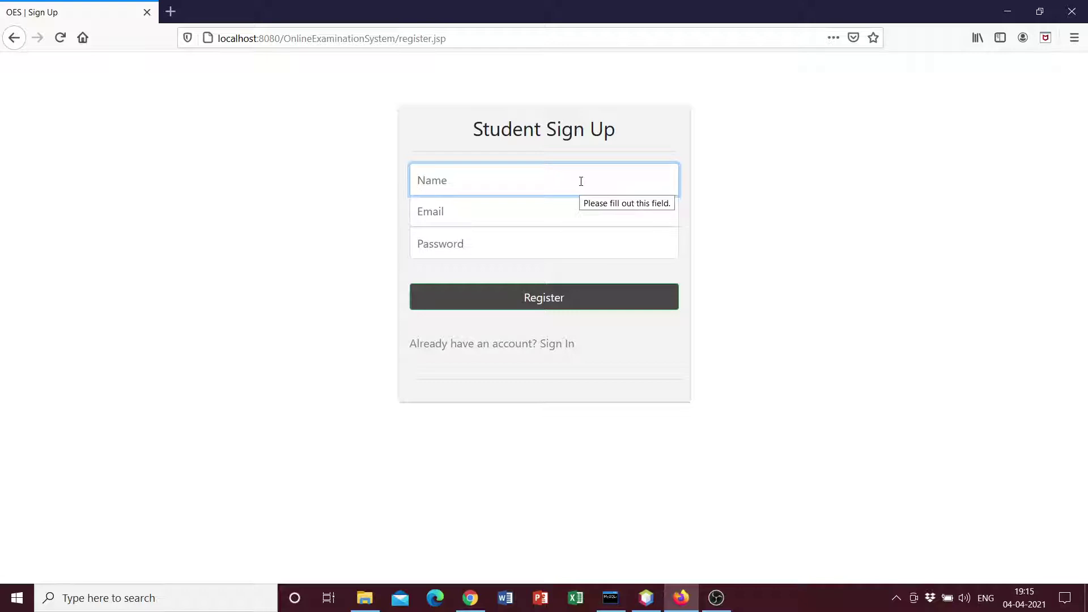
pyautogui.write('John')
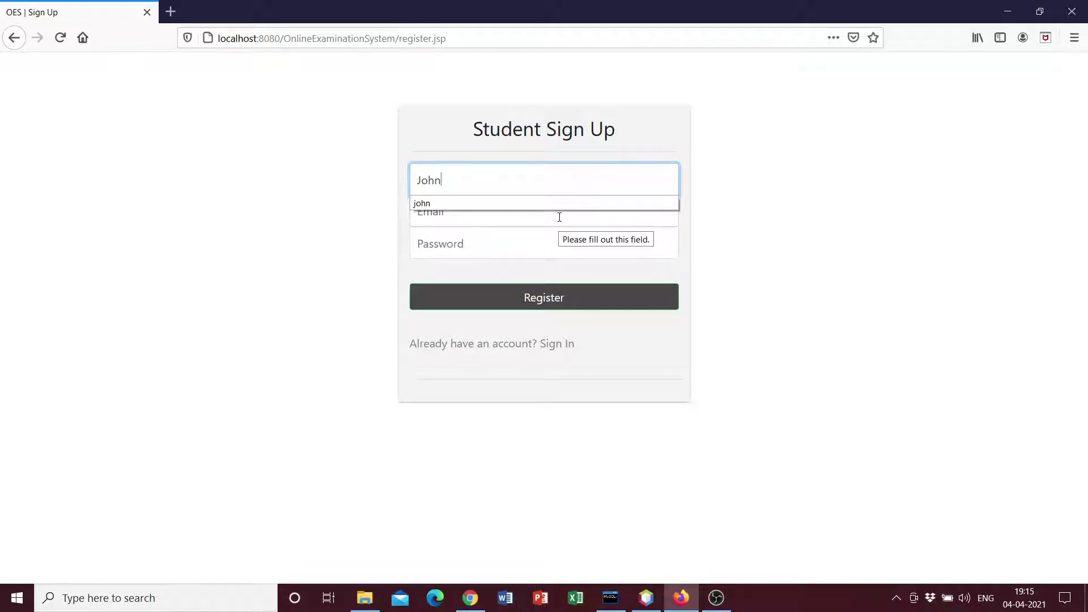
pyautogui.press('BackSpace')
pyautogui.press('BackSpace')
pyautogui.press('BackSpace')
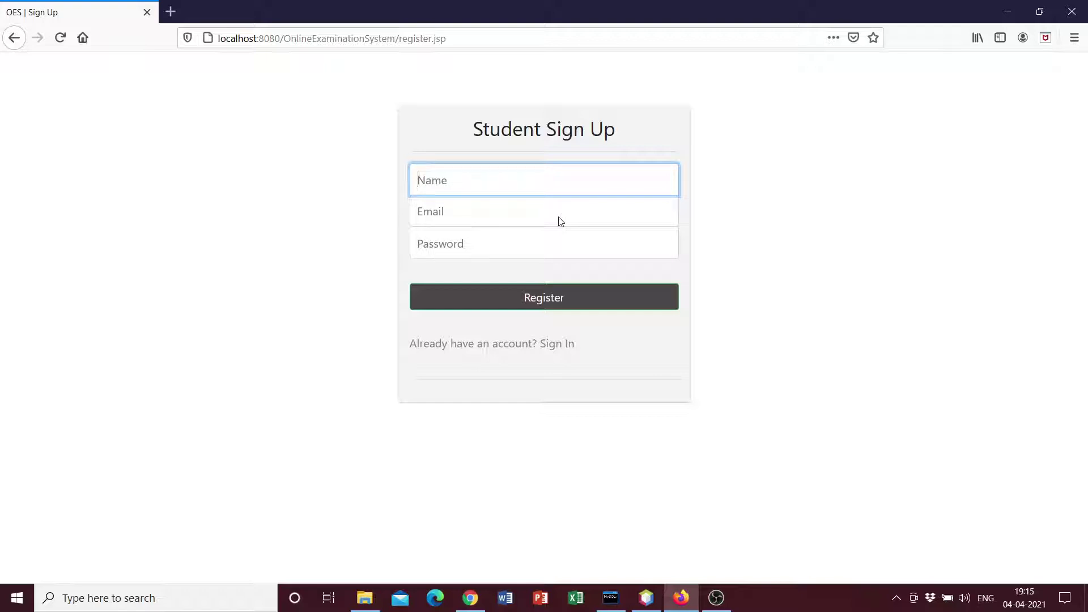
pyautogui.write('Jim')
pyautogui.click(561, 221)
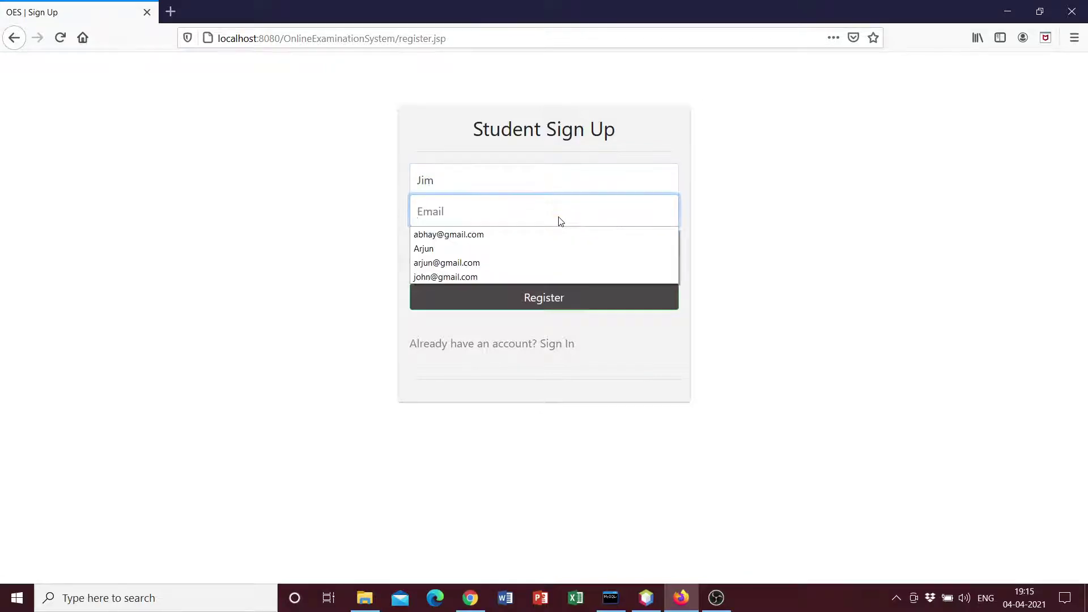
pyautogui.hotkey('shift', 'Tab')
pyautogui.press('BackSpace')
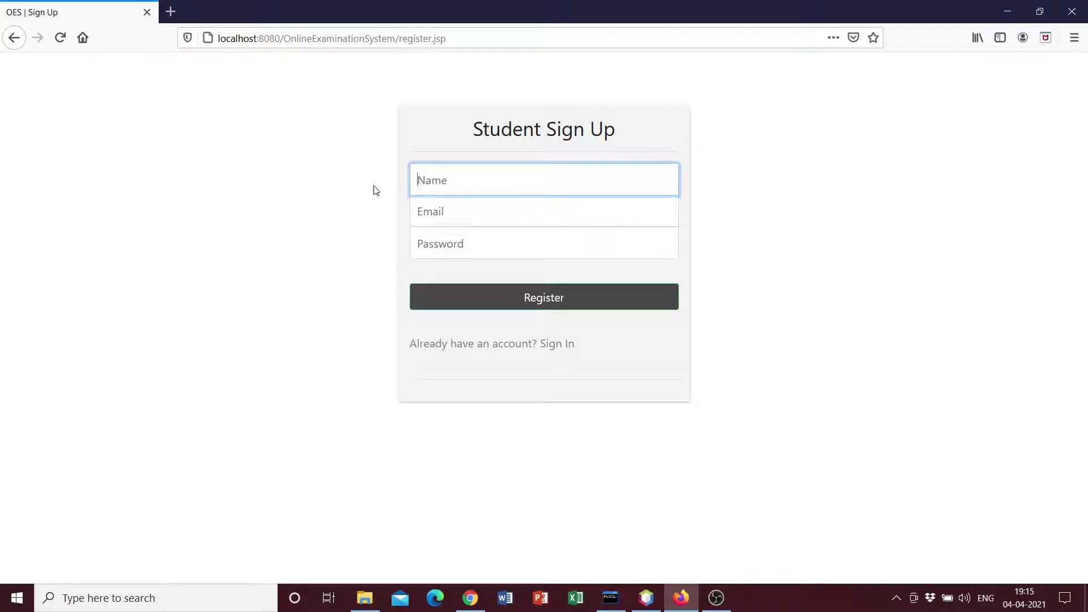
pyautogui.write('R')
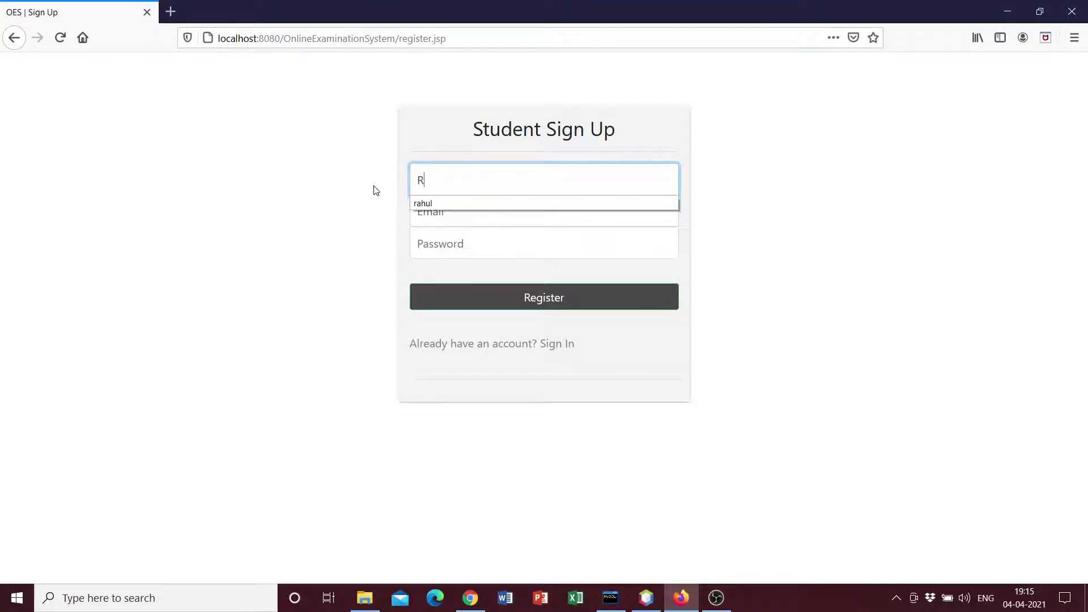
pyautogui.write('aghabv')
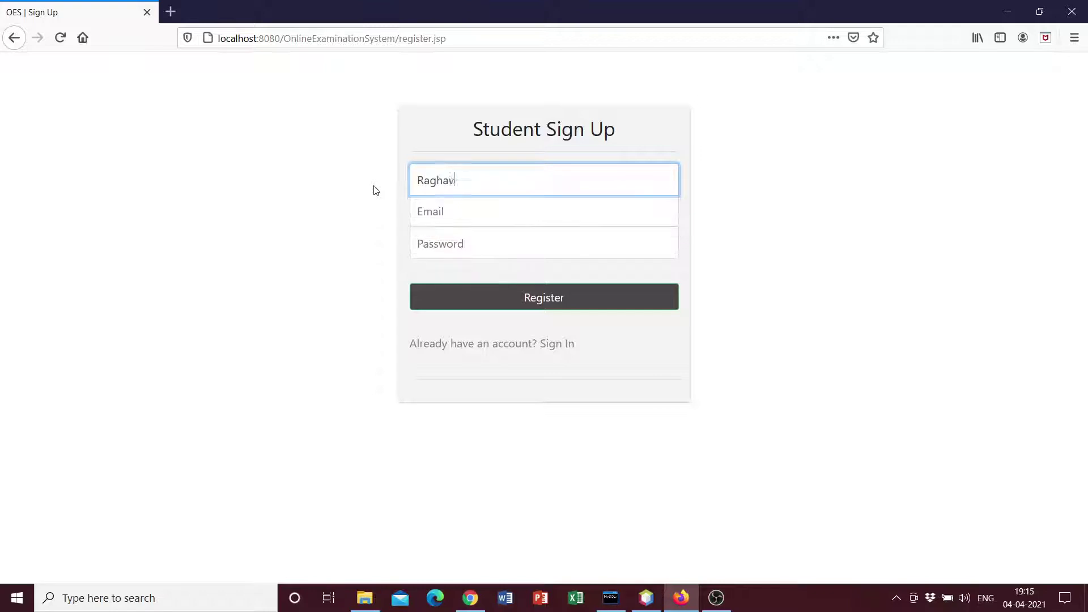
# Fill in the student's e-mail address and a password
pyautogui.press('Tab')
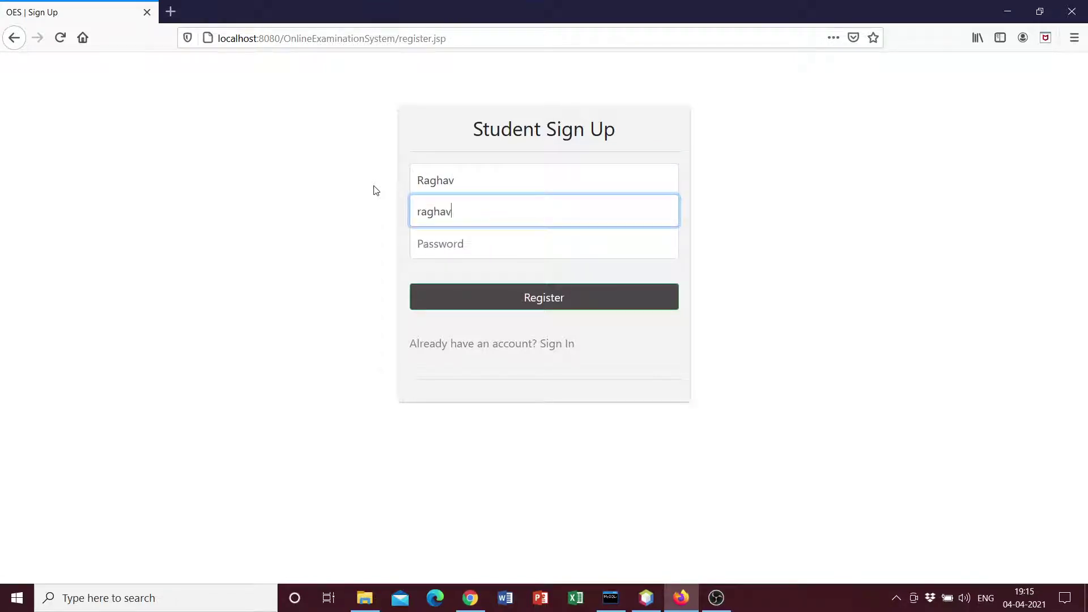
pyautogui.press('Tab')
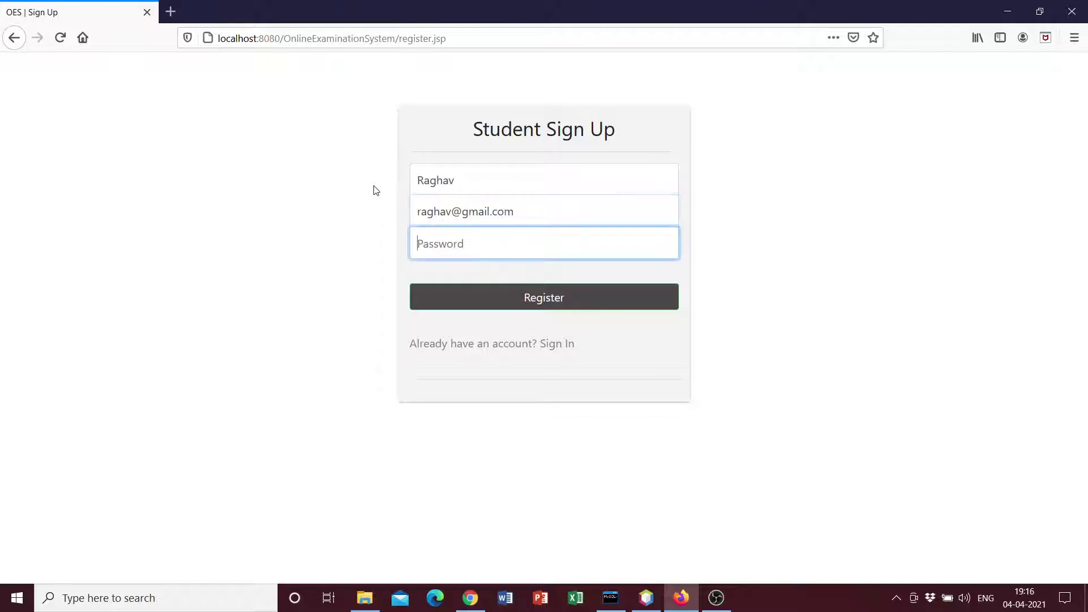
pyautogui.write('rag')
# Register the account and log in with the new student's username and password
pyautogui.click(544, 300)
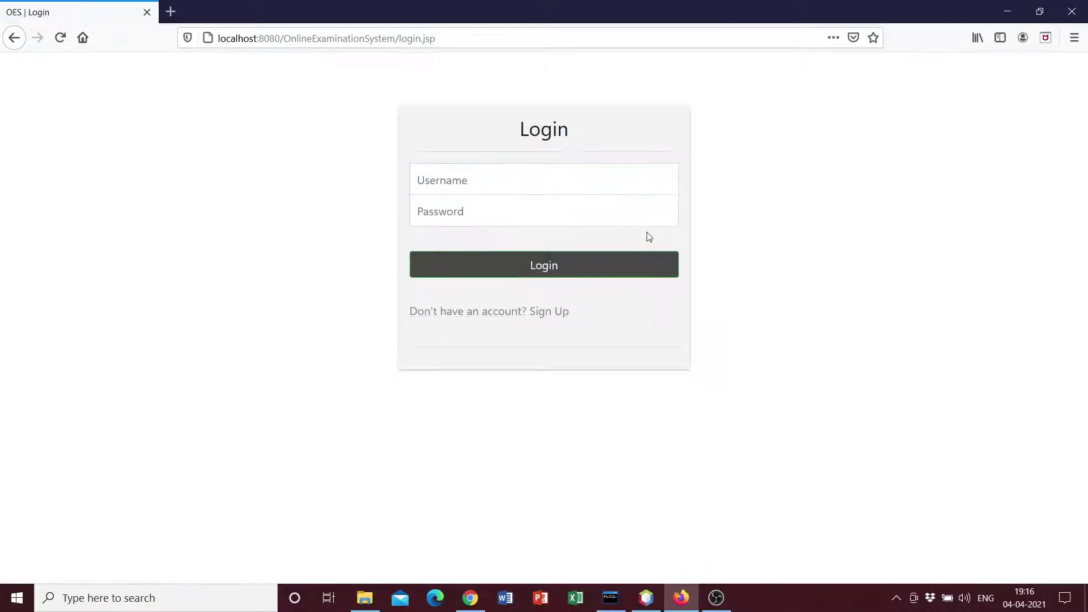
pyautogui.click(527, 184)
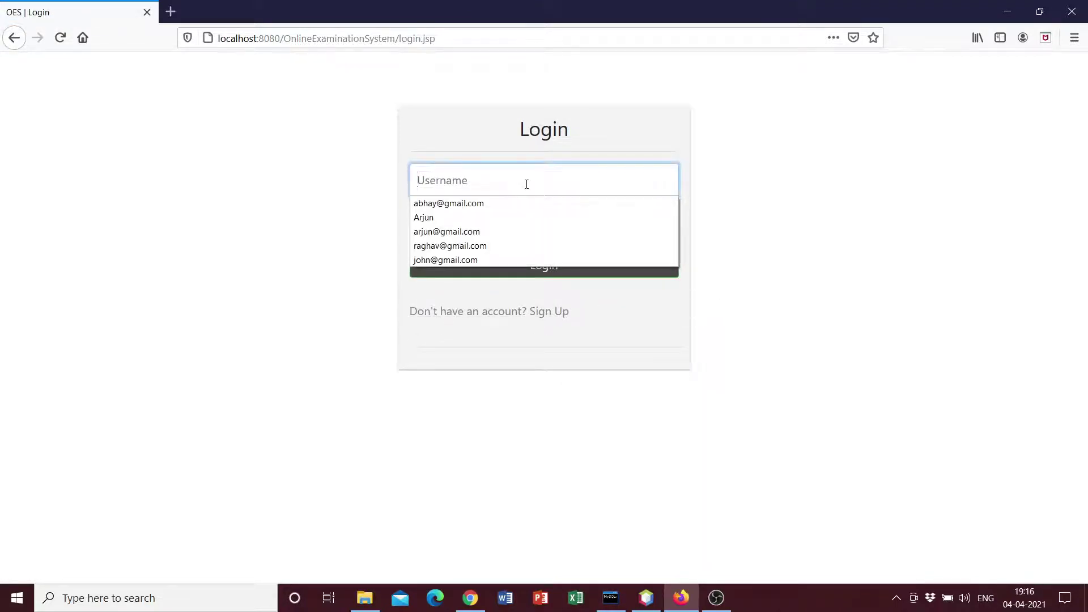
pyautogui.write('Raghav')
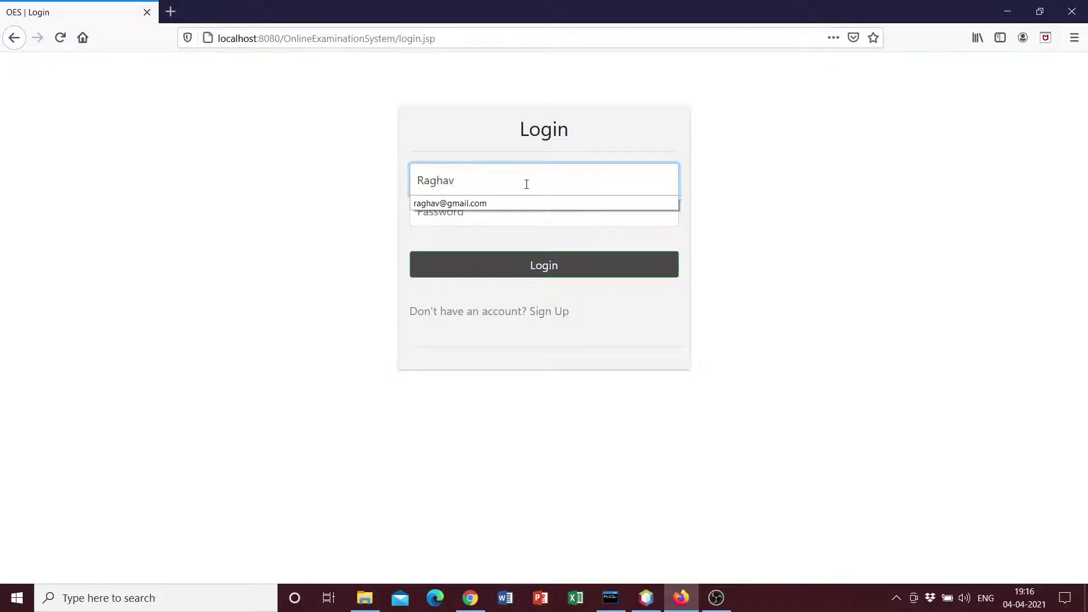
pyautogui.press('Tab')
pyautogui.write('••')
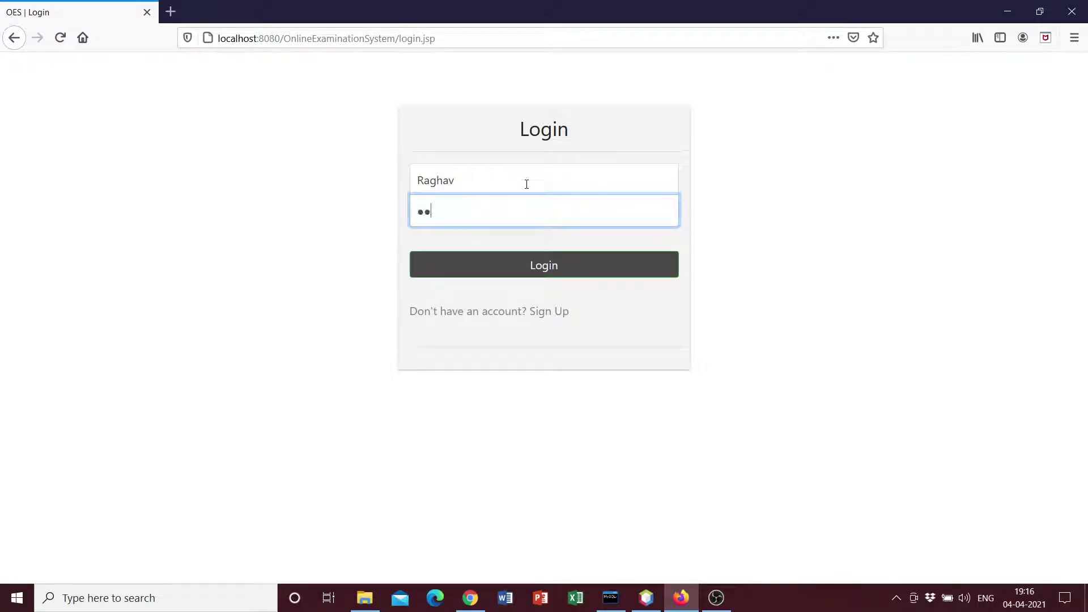
pyautogui.write('34')
pyautogui.click(545, 265)
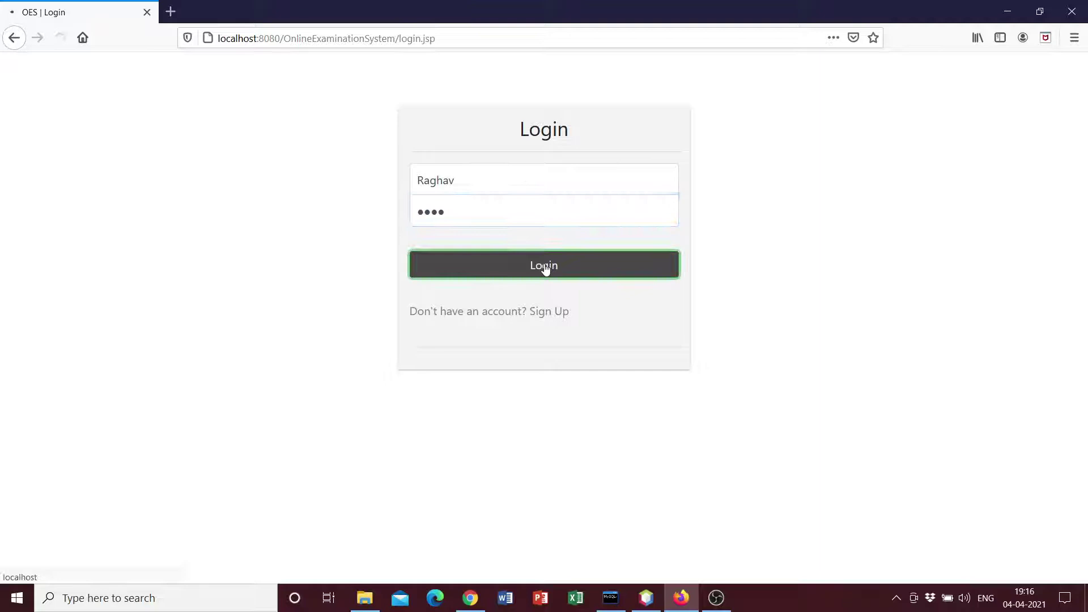
# Highlight the student welcome heading, paragraph and the exam-choice prompt
pyautogui.moveTo(127, 178); pyautogui.dragTo(505, 168)
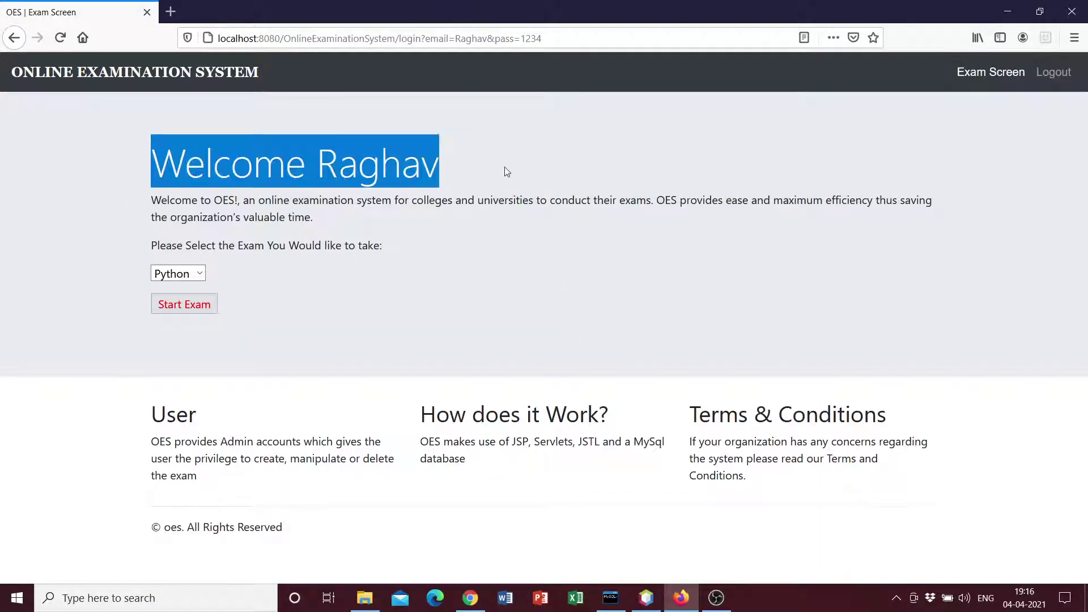
pyautogui.click(507, 179)
pyautogui.moveTo(165, 187); pyautogui.dragTo(603, 163)
pyautogui.click(543, 214)
pyautogui.moveTo(139, 202); pyautogui.dragTo(150, 243)
pyautogui.click(377, 225)
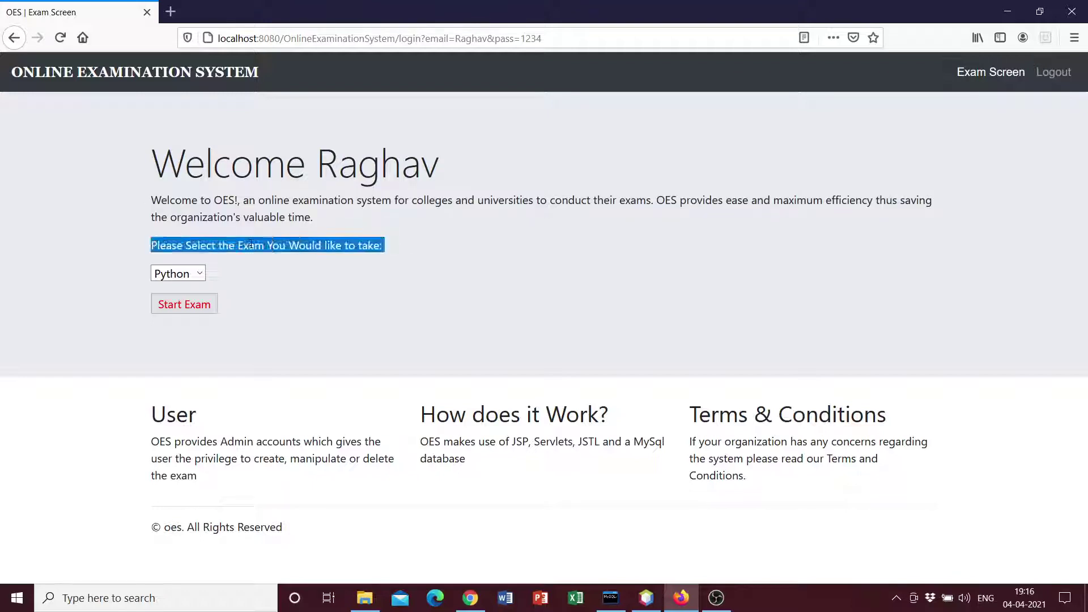
pyautogui.click(254, 264)
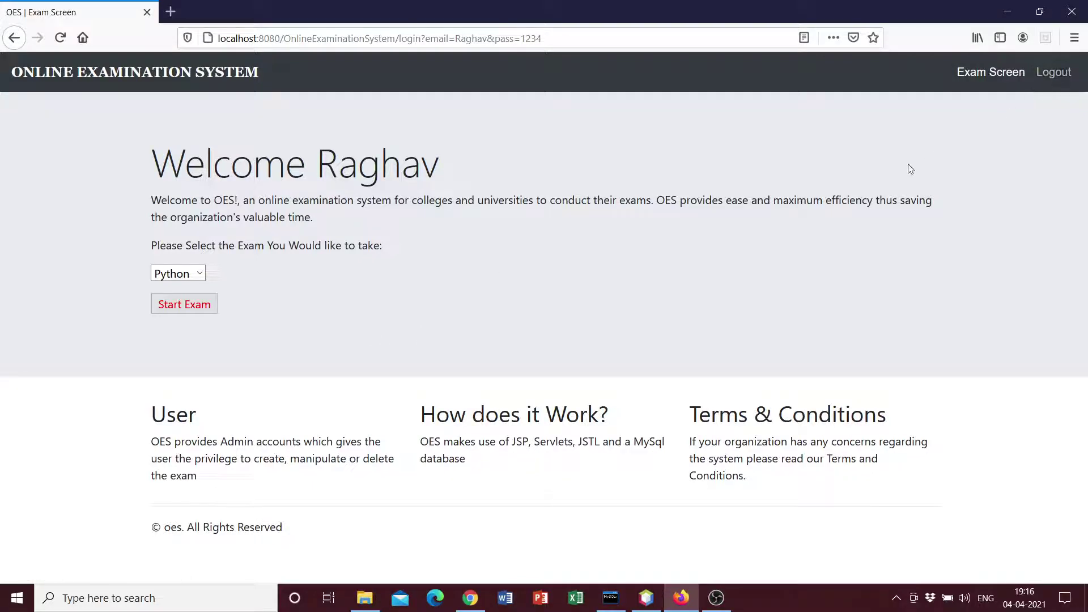
# Log out of the student account and sign in as administrator using the saved email
pyautogui.click(1056, 76)
pyautogui.click(986, 72)
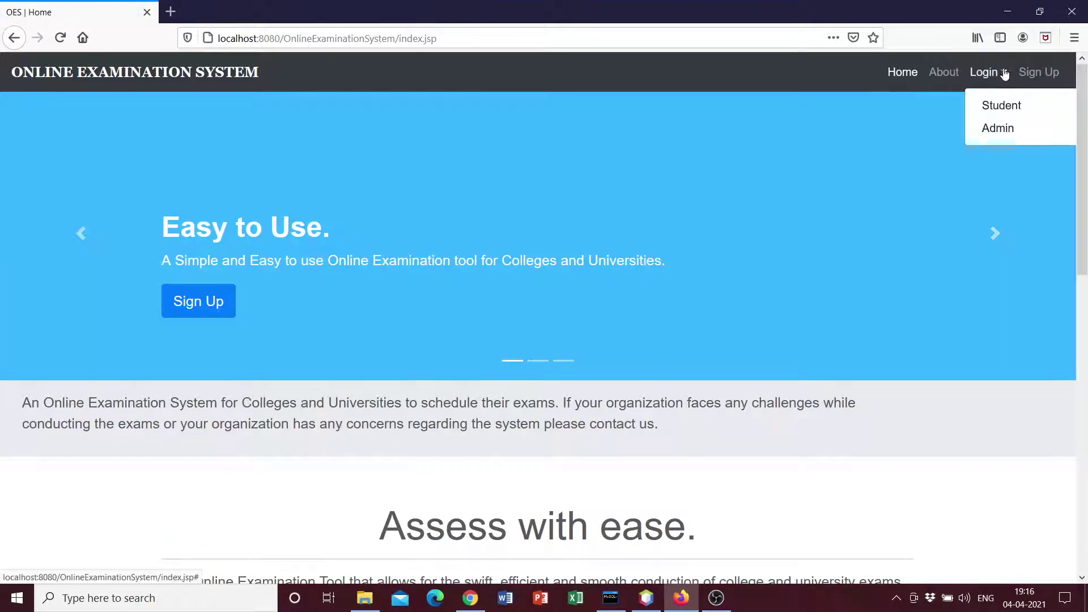
pyautogui.click(993, 126)
pyautogui.click(503, 183)
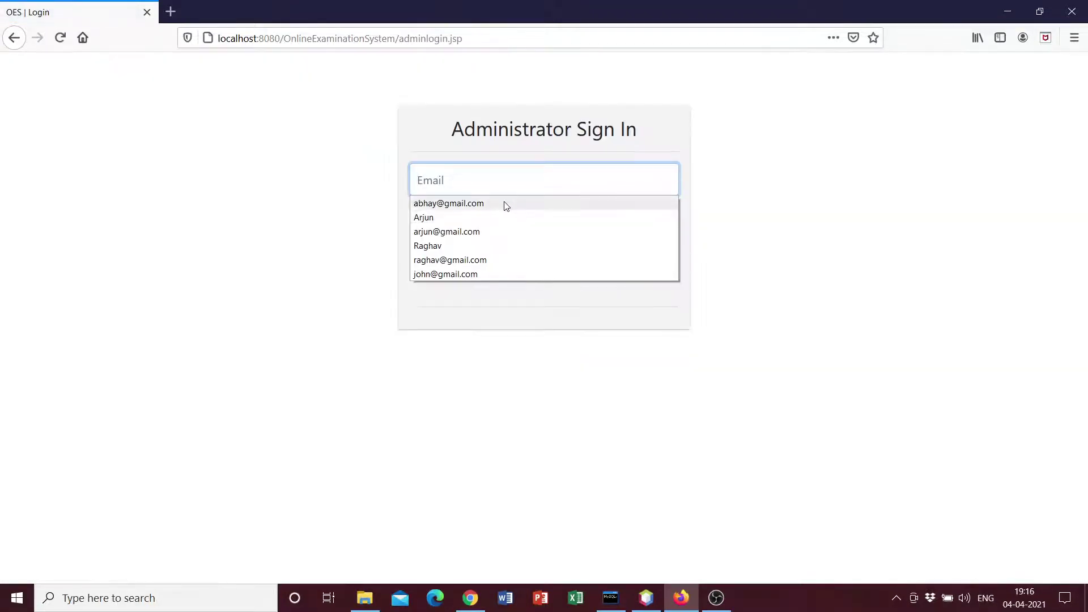
pyautogui.click(506, 204)
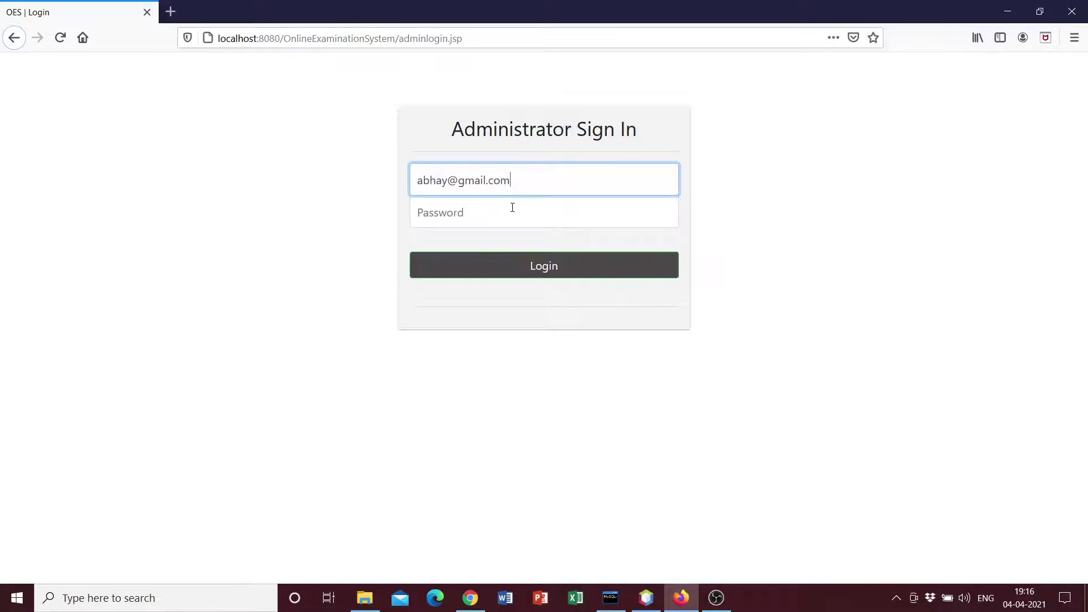
pyautogui.click(514, 208)
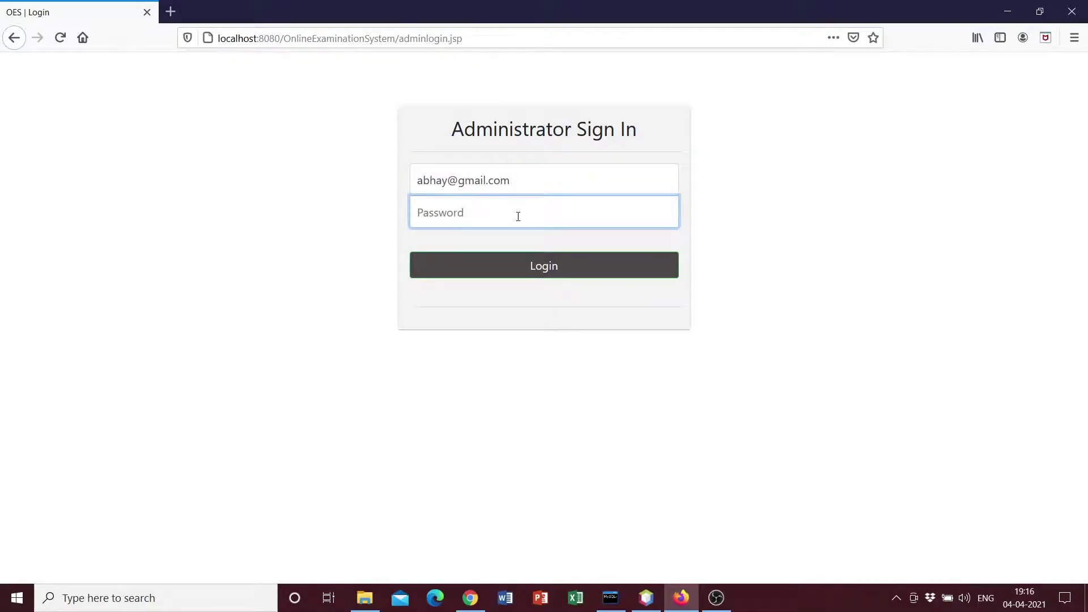
pyautogui.write('ab')
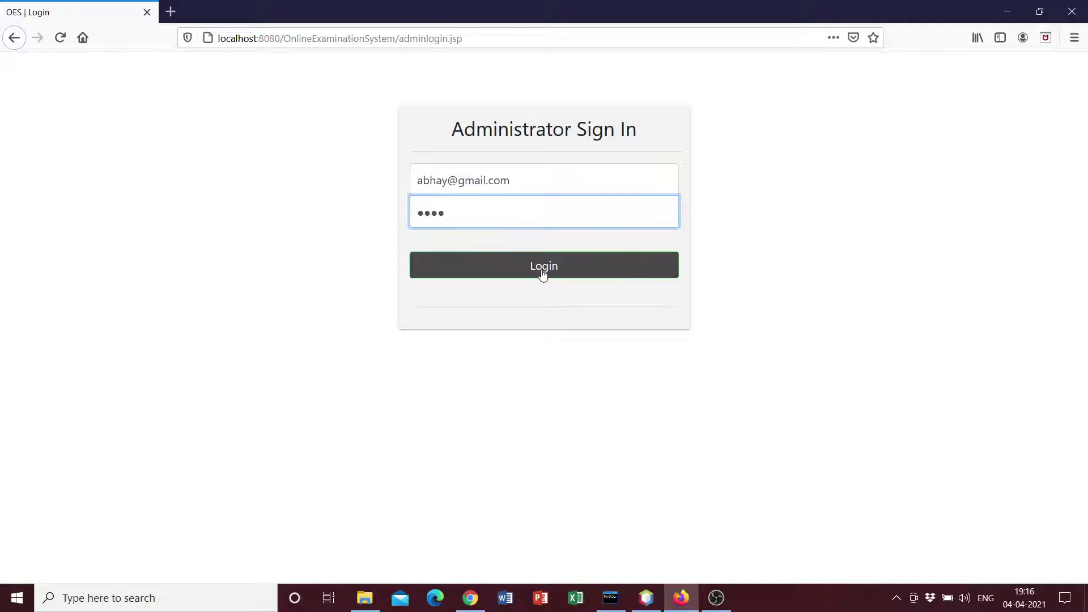
pyautogui.click(542, 269)
# Highlight the admin welcome heading and the subject prompt line
pyautogui.moveTo(147, 172); pyautogui.dragTo(508, 143)
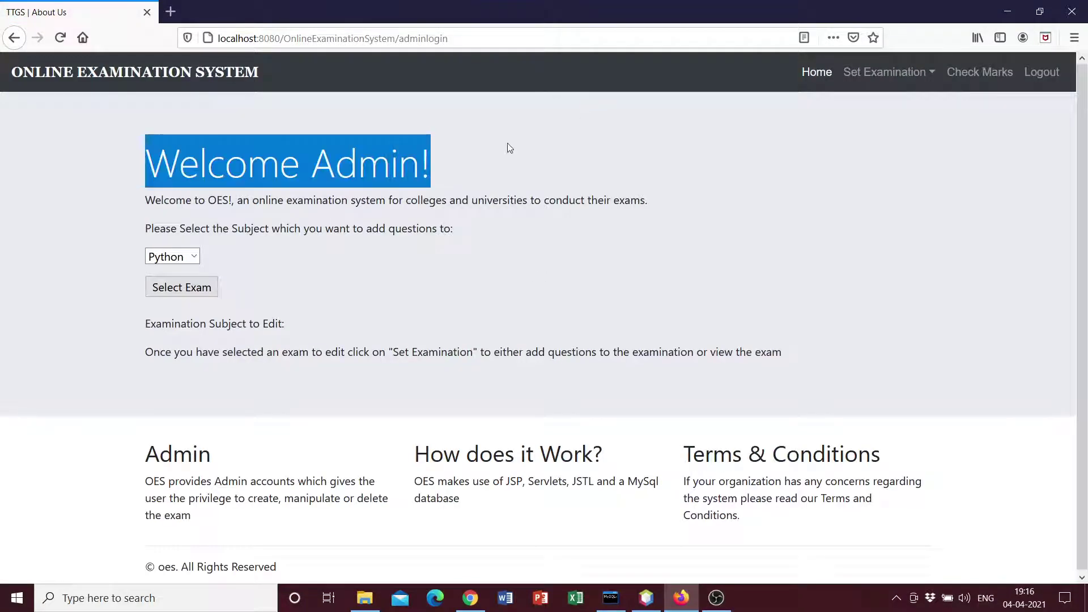
pyautogui.click(508, 143)
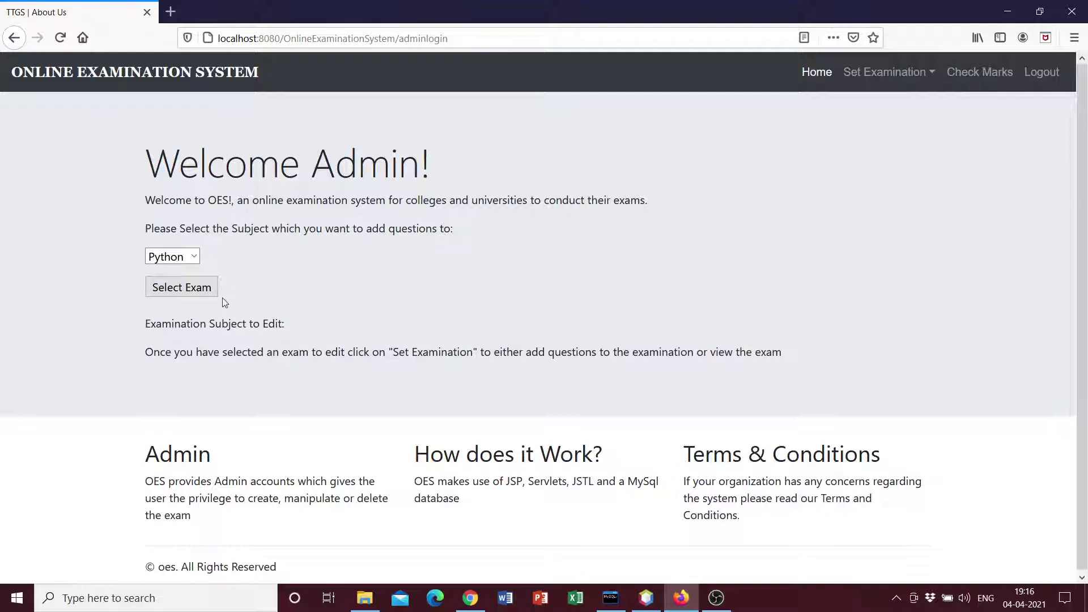
pyautogui.moveTo(146, 229); pyautogui.dragTo(476, 231)
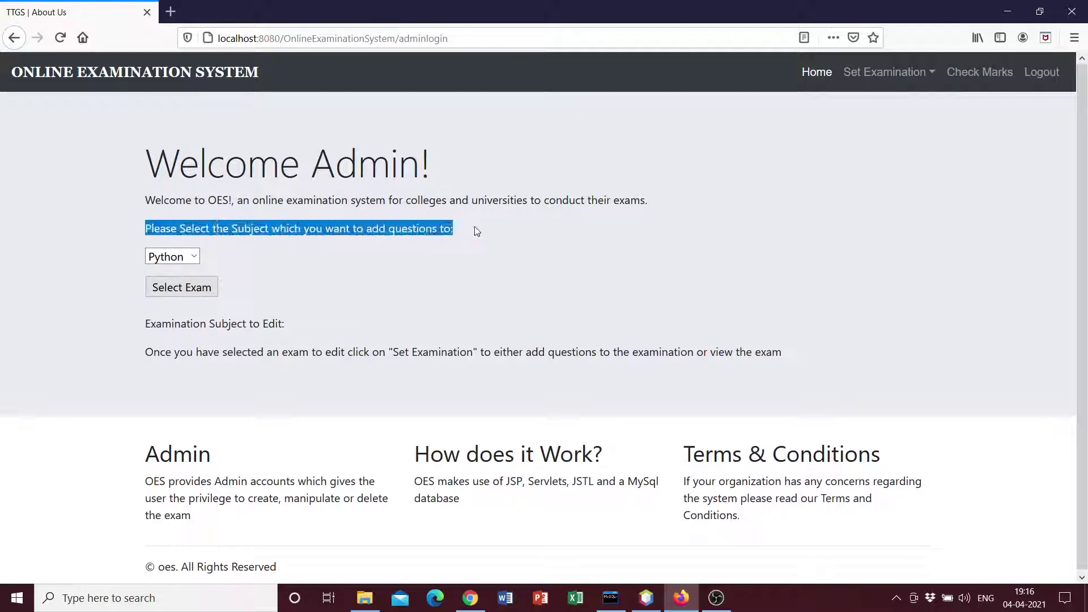
pyautogui.click(479, 233)
# Keep Python in the subject dropdown and select it as the exam to edit
pyautogui.click(195, 258)
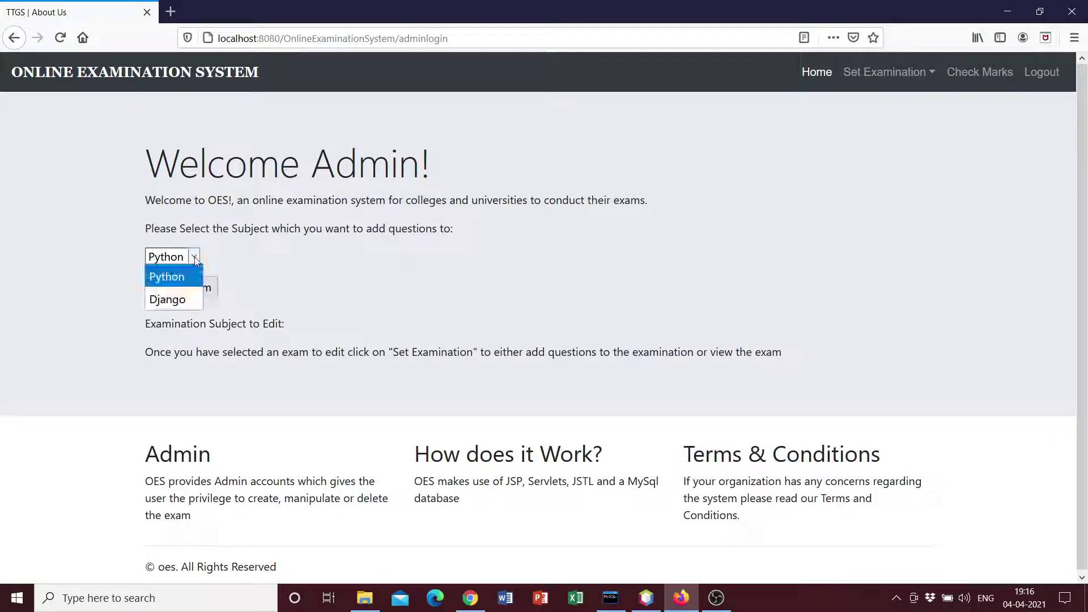
pyautogui.click(194, 258)
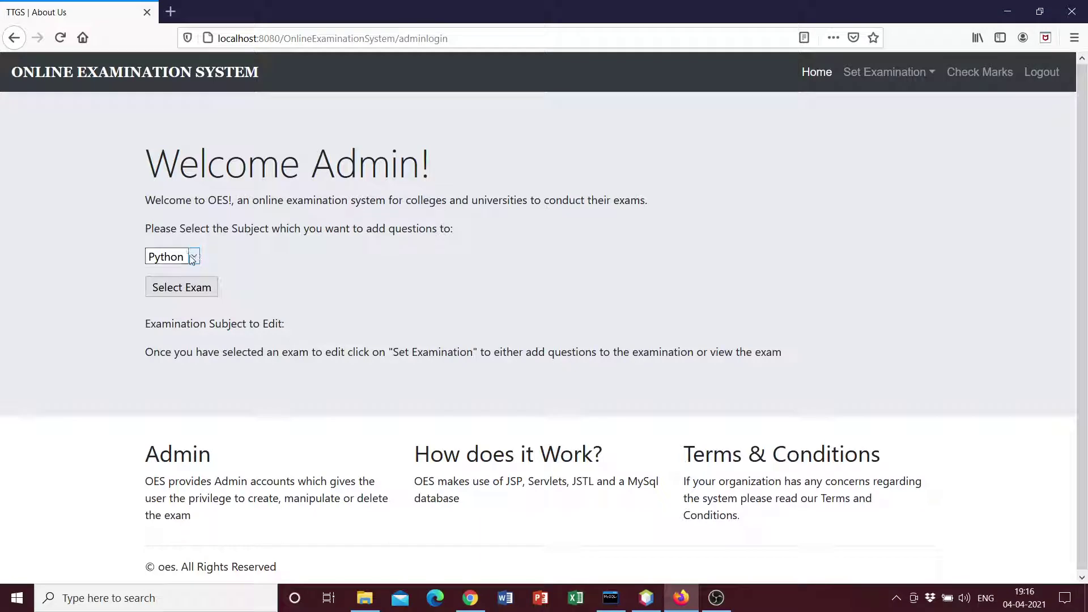
pyautogui.click(192, 256)
pyautogui.click(237, 265)
pyautogui.click(196, 256)
pyautogui.click(224, 262)
pyautogui.click(192, 257)
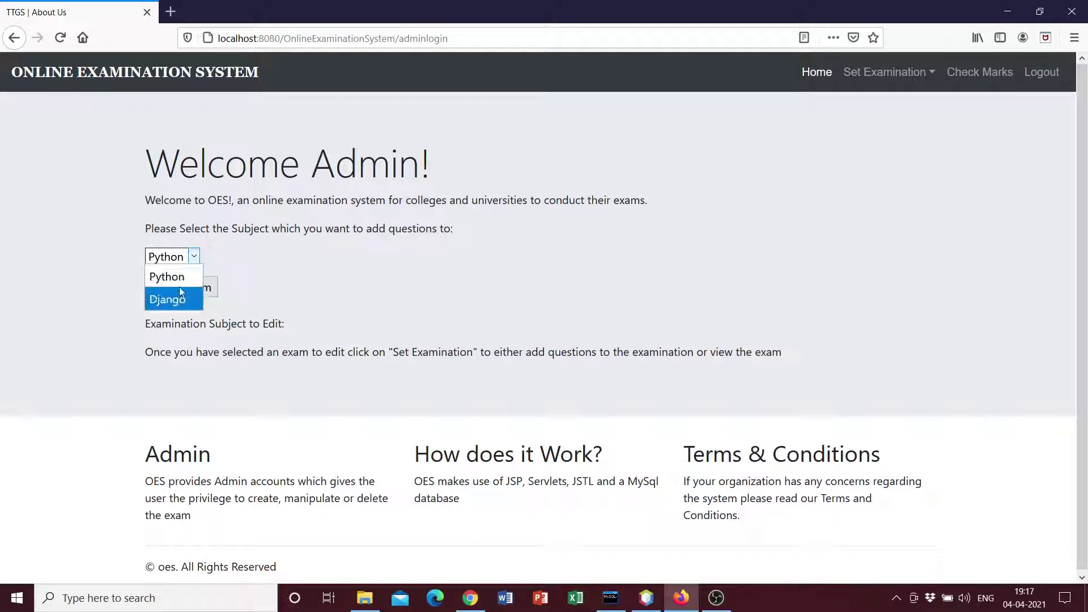
pyautogui.click(215, 260)
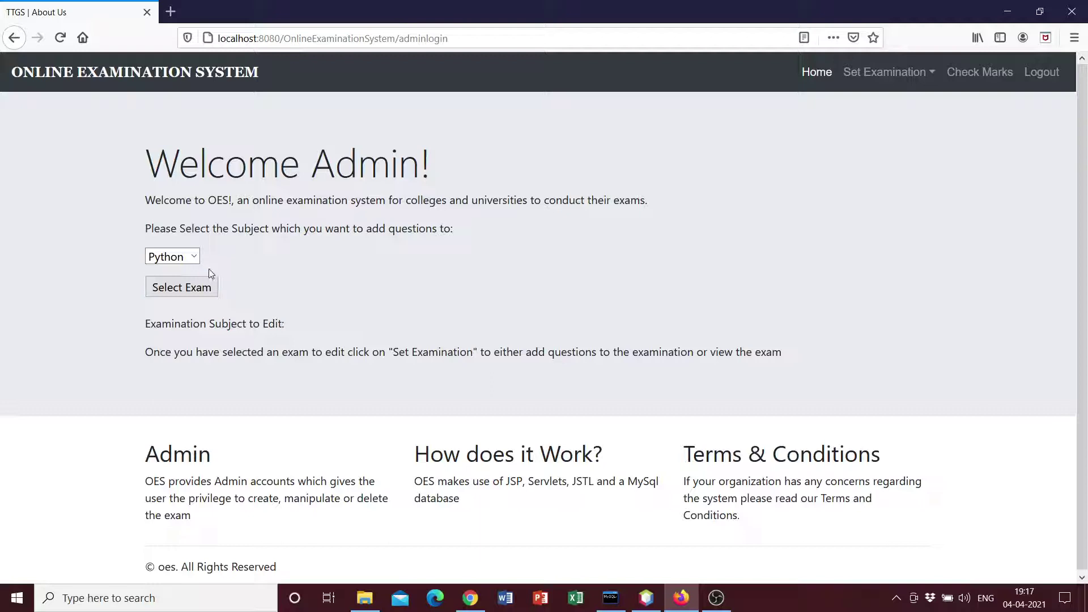
pyautogui.click(196, 259)
pyautogui.click(186, 286)
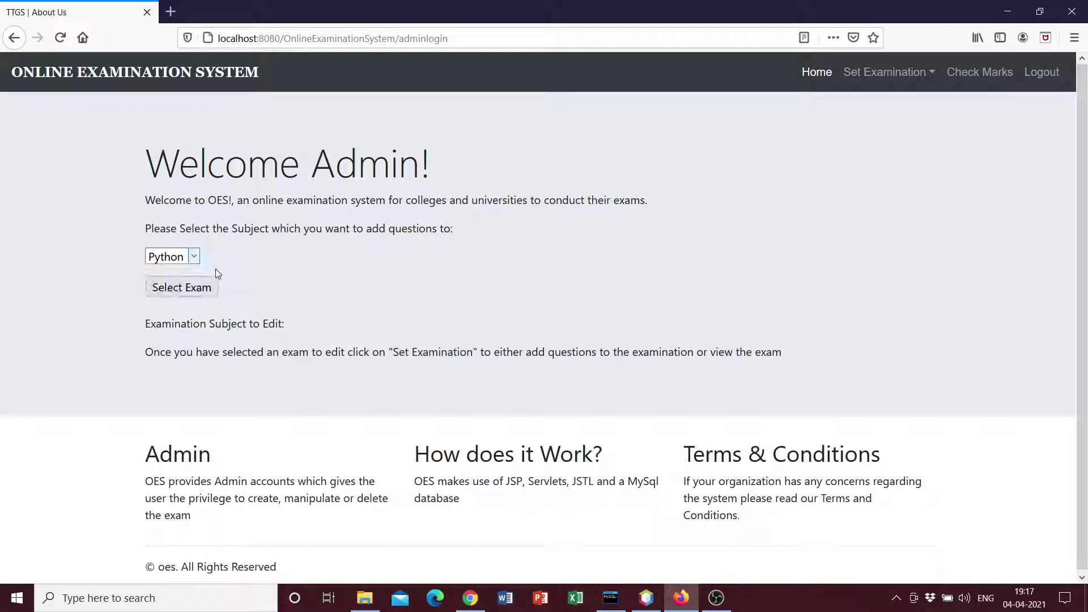
pyautogui.click(182, 288)
pyautogui.moveTo(280, 321); pyautogui.dragTo(333, 336)
# Open Set Examination > View Exam and highlight rows of the Python question table
pyautogui.click(335, 327)
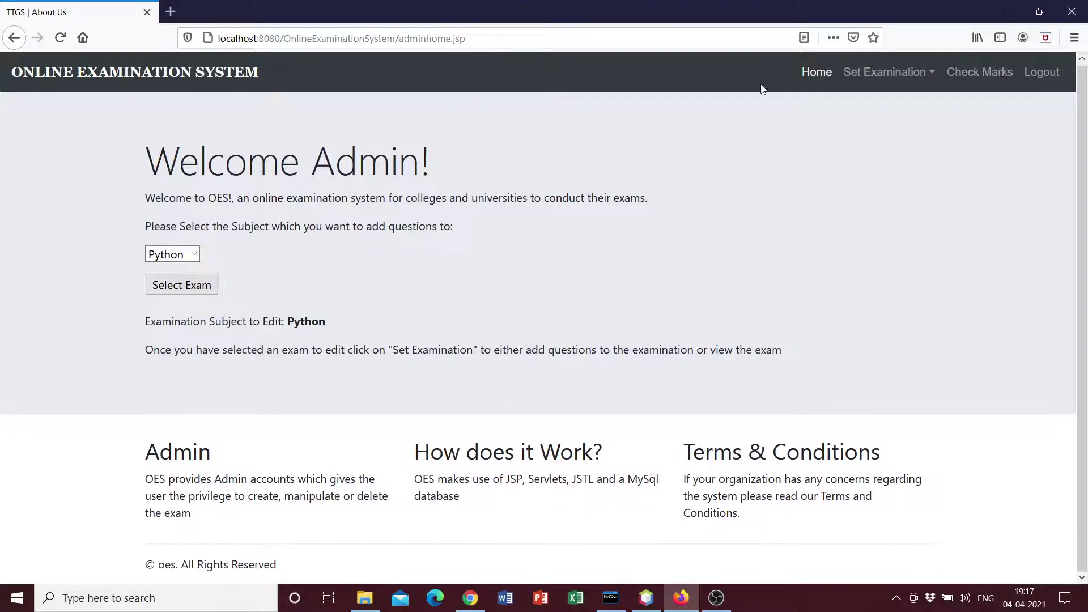
pyautogui.click(887, 72)
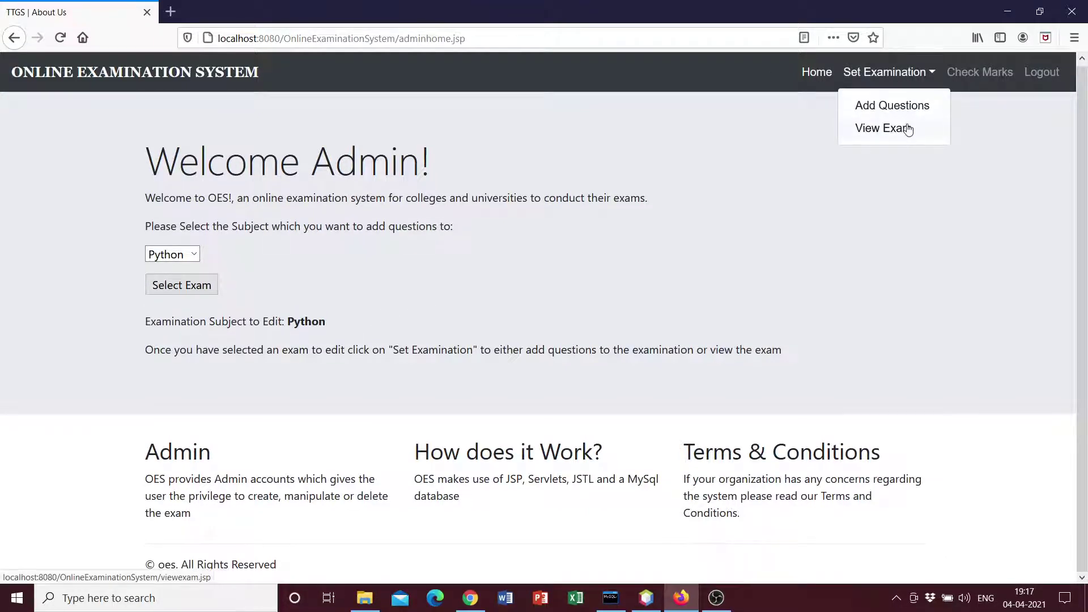
pyautogui.click(889, 133)
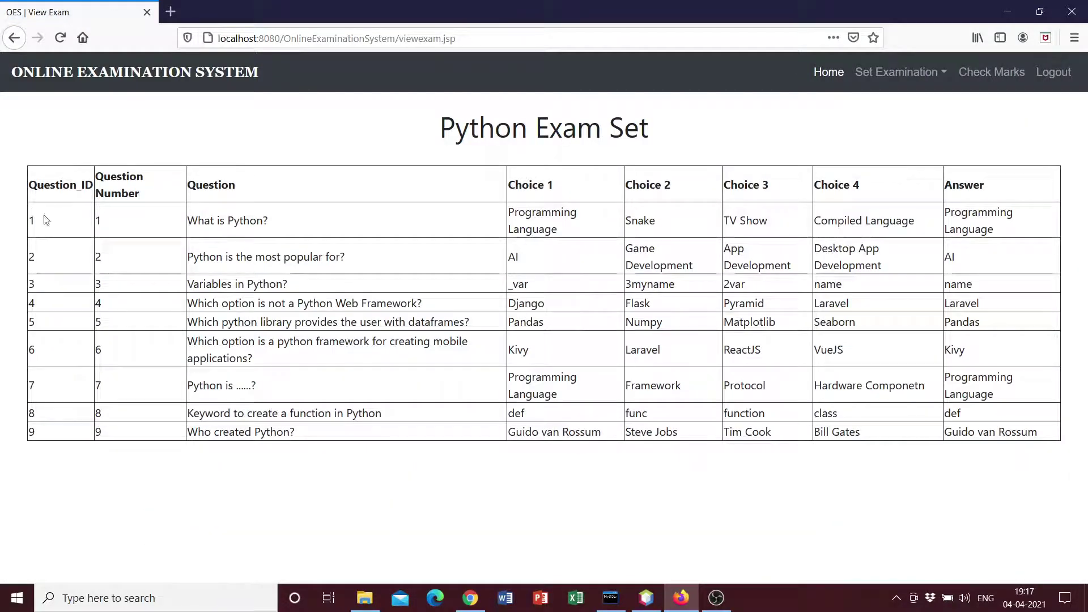
pyautogui.tripleClick(44, 223)
pyautogui.click(311, 258)
pyautogui.moveTo(511, 225); pyautogui.dragTo(34, 170)
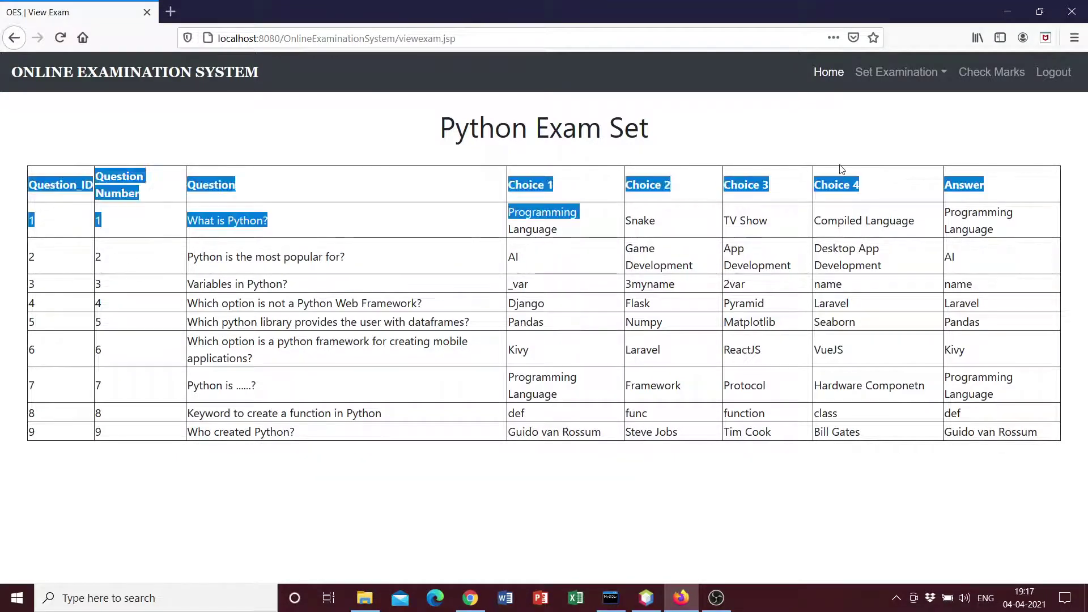
pyautogui.click(918, 182)
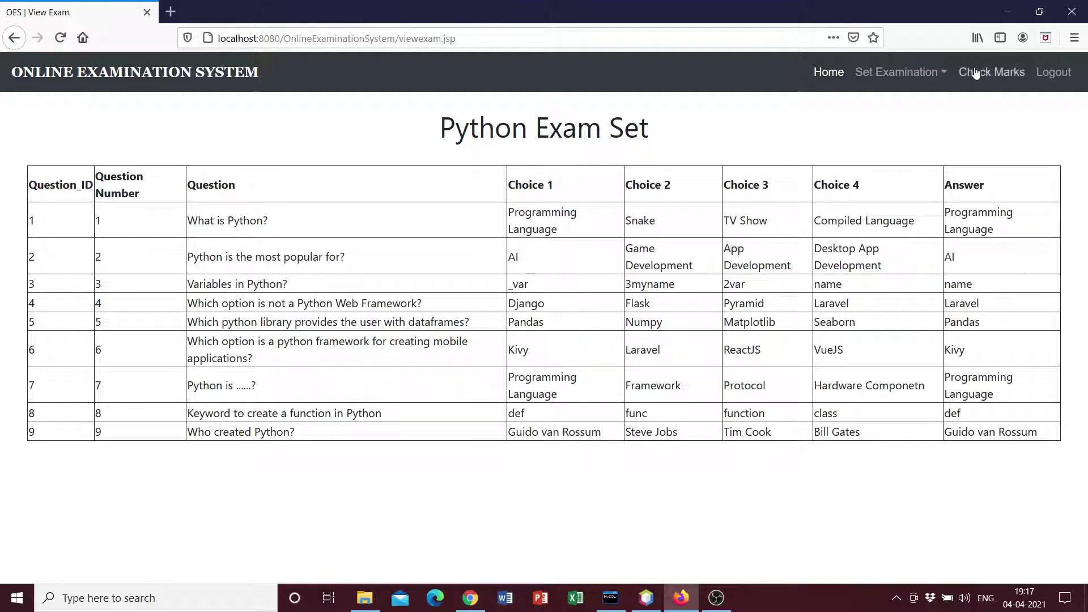
# Select Django on the admin home page and view its questions 'What is Django?' and 'What is MVT?'
pyautogui.click(887, 75)
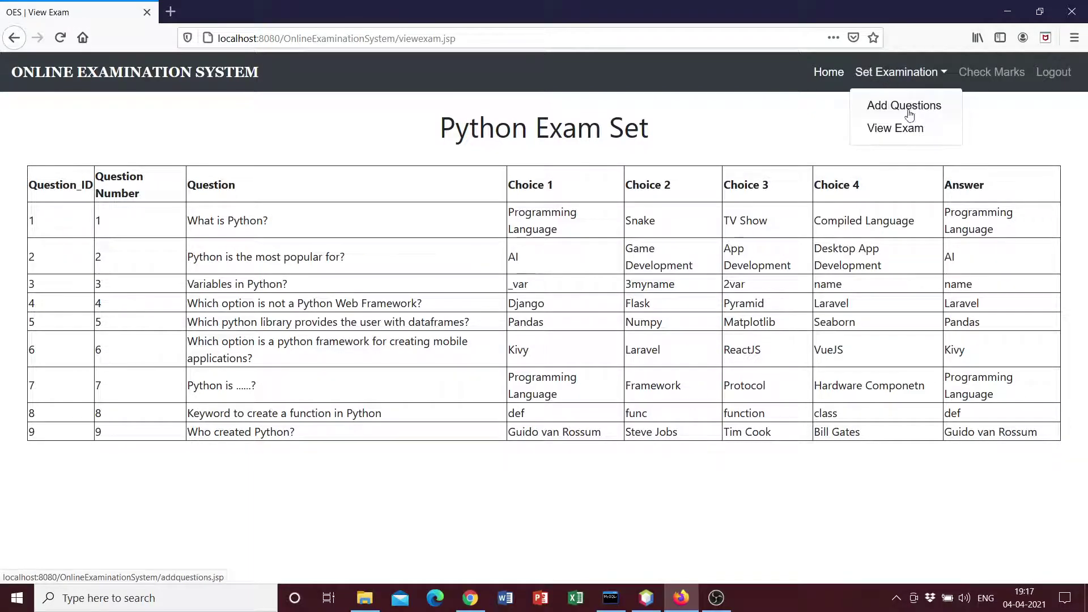
pyautogui.click(827, 79)
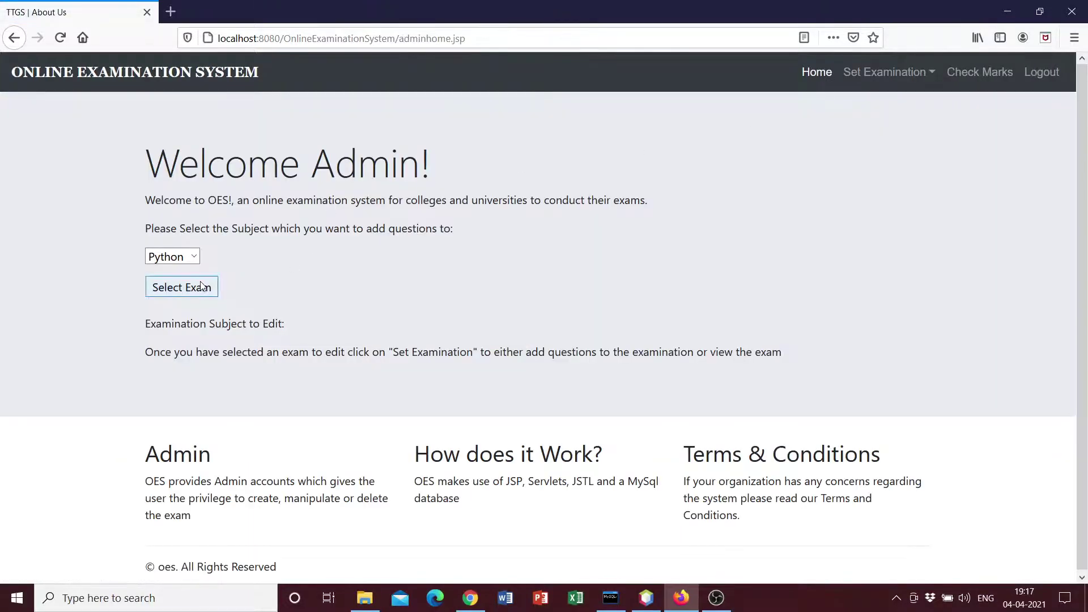
pyautogui.click(172, 256)
pyautogui.click(179, 301)
pyautogui.click(181, 287)
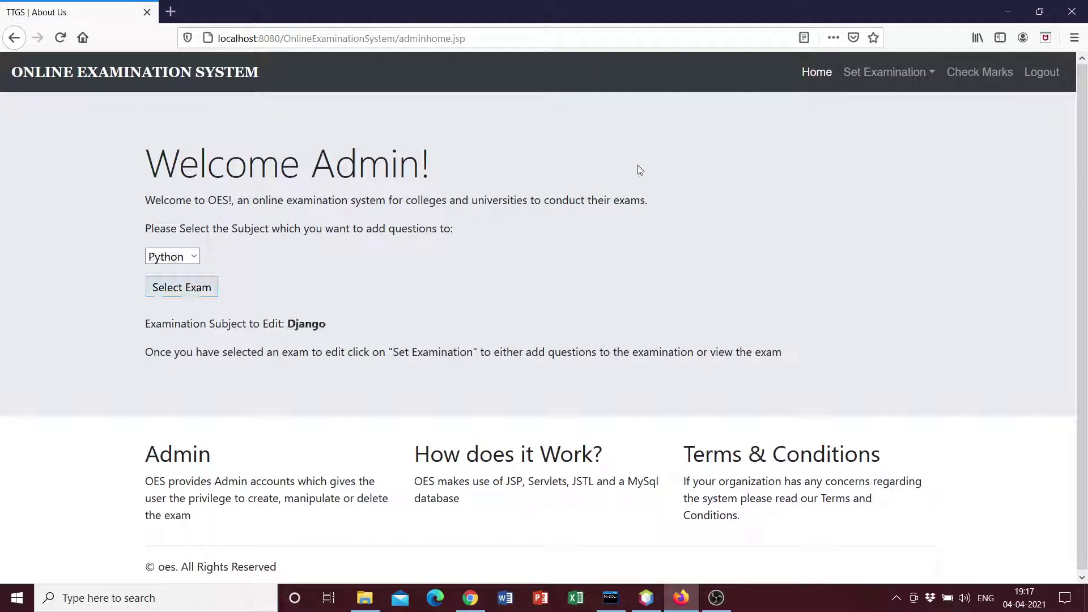
pyautogui.click(865, 73)
pyautogui.click(893, 126)
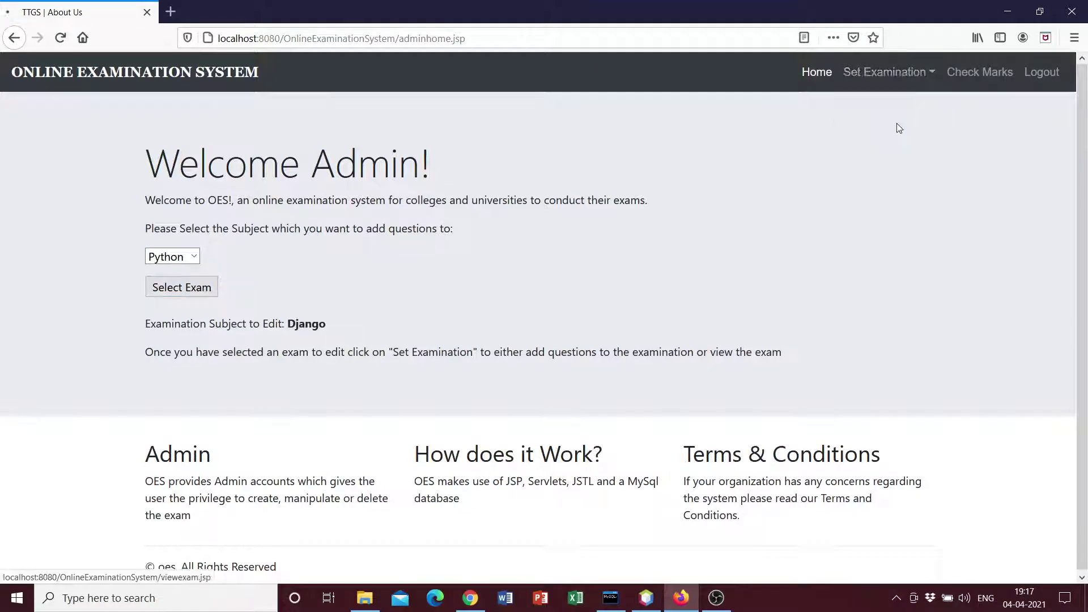
pyautogui.moveTo(72, 211); pyautogui.dragTo(1069, 287)
pyautogui.click(1071, 281)
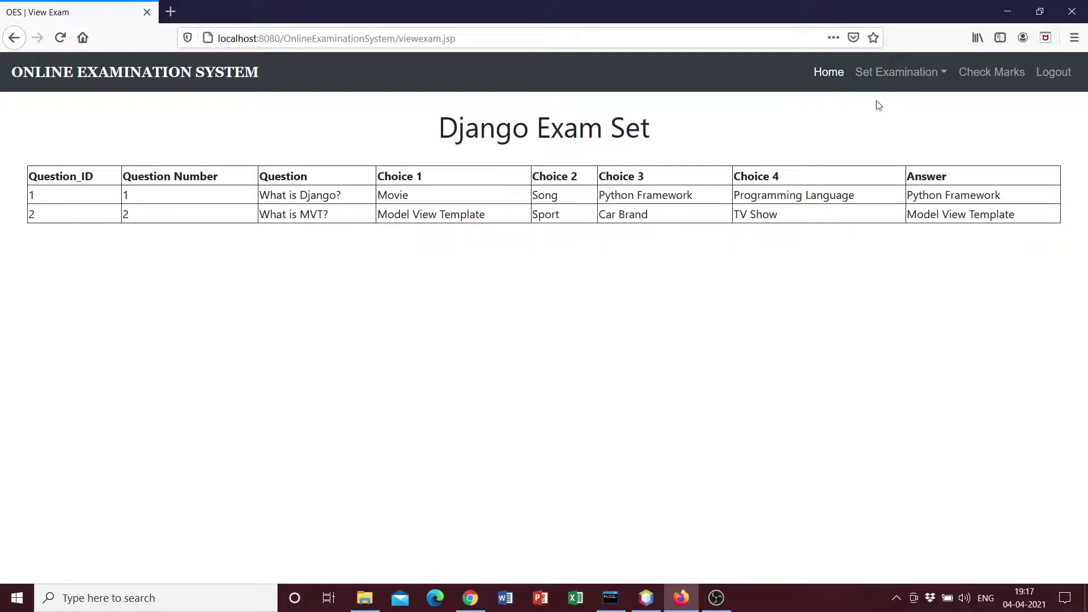
pyautogui.click(887, 84)
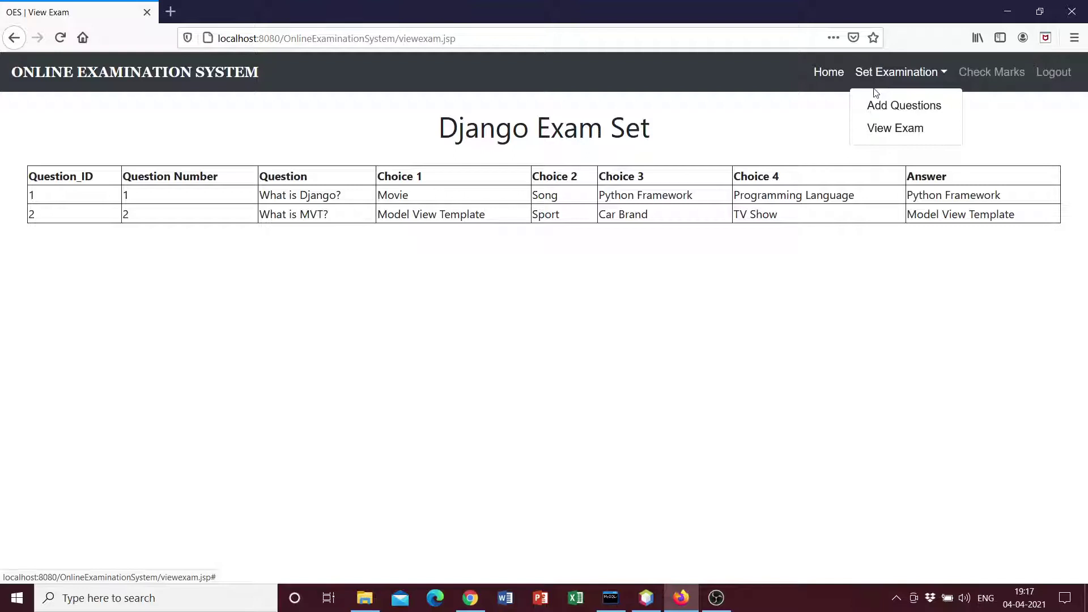
# Start a new question numbered 3 with the text 'Django is a framework to build?'
pyautogui.click(900, 108)
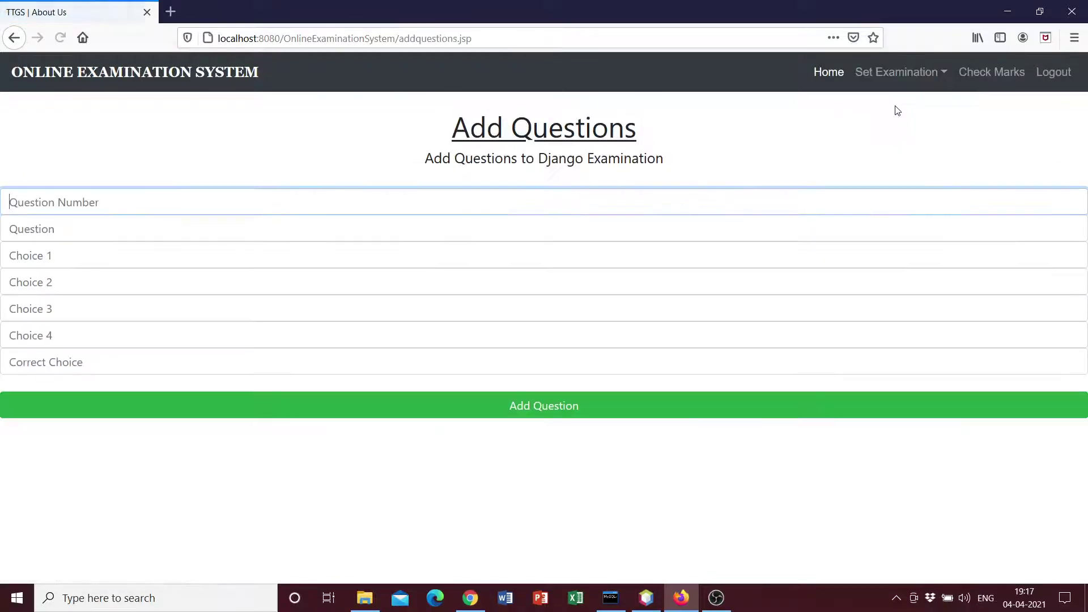
pyautogui.write('3')
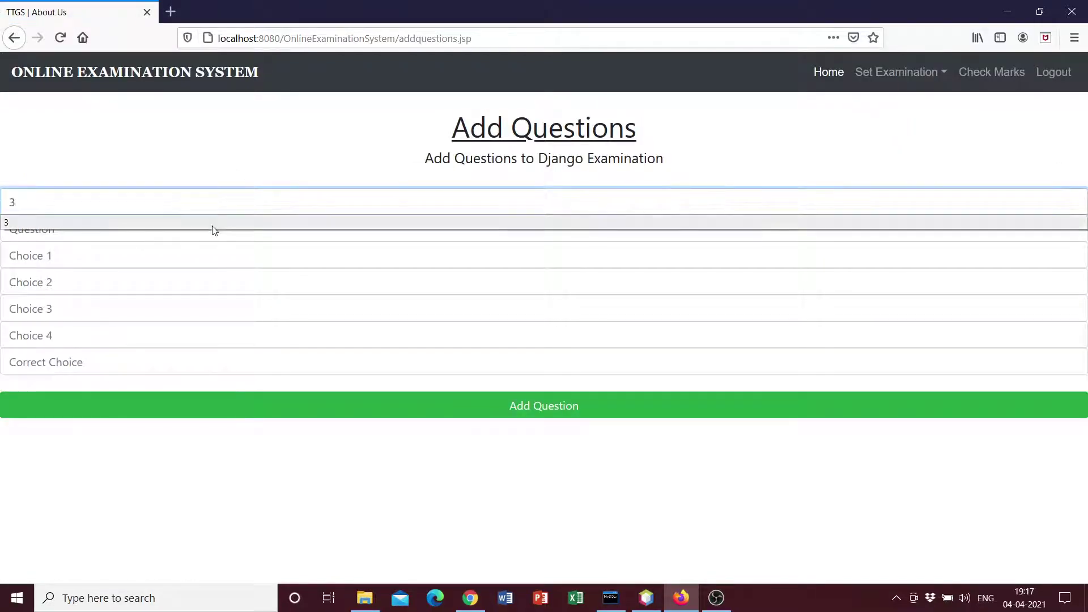
pyautogui.click(211, 235)
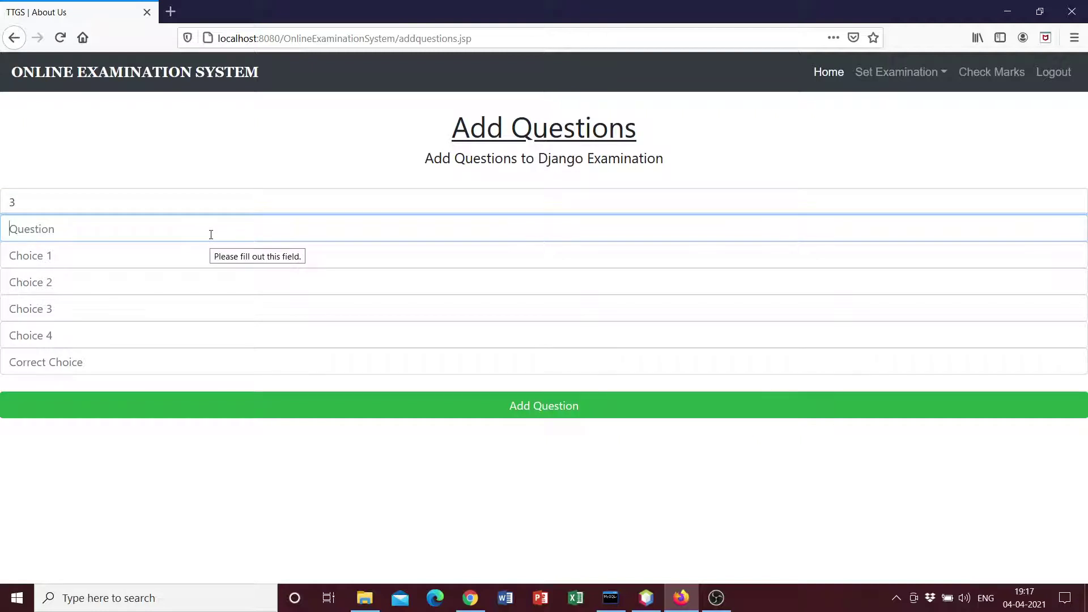
pyautogui.write('Djnago')
pyautogui.press('BackSpace')
pyautogui.press('BackSpace')
pyautogui.press('BackSpace')
pyautogui.press('BackSpace')
pyautogui.write('ango ')
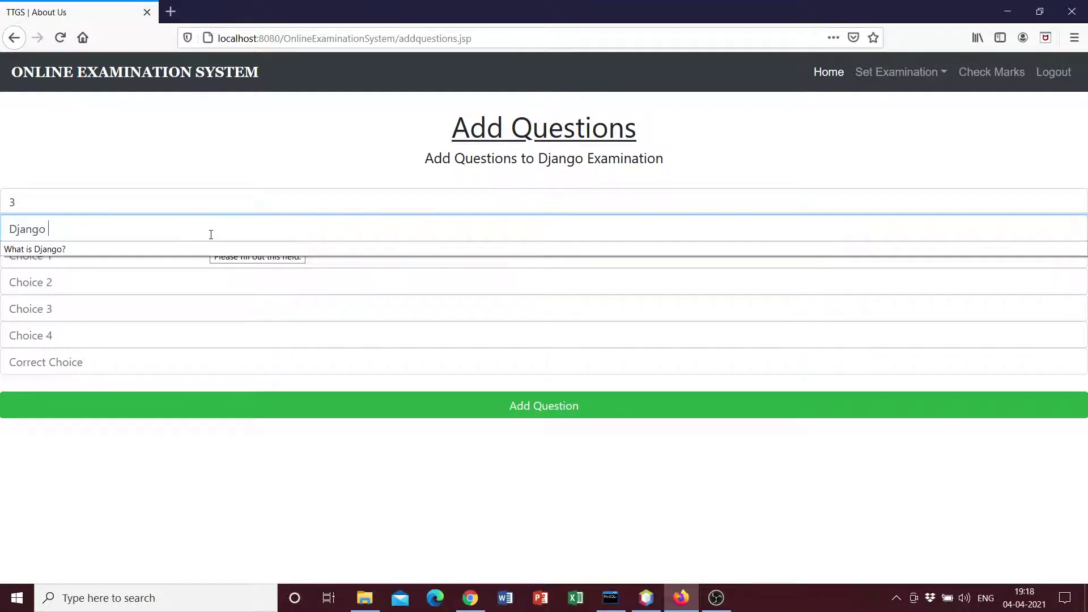
pyautogui.write('is a framework to build?')
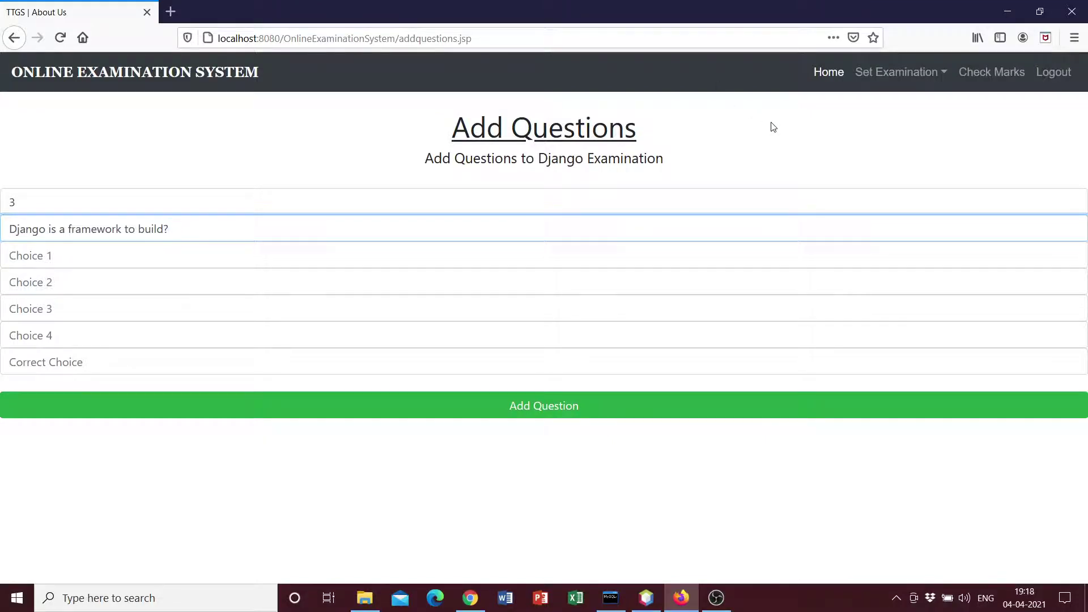
# Enter the choices Web Apps, Mobile apps, and the database and network management software options
pyautogui.press('Tab')
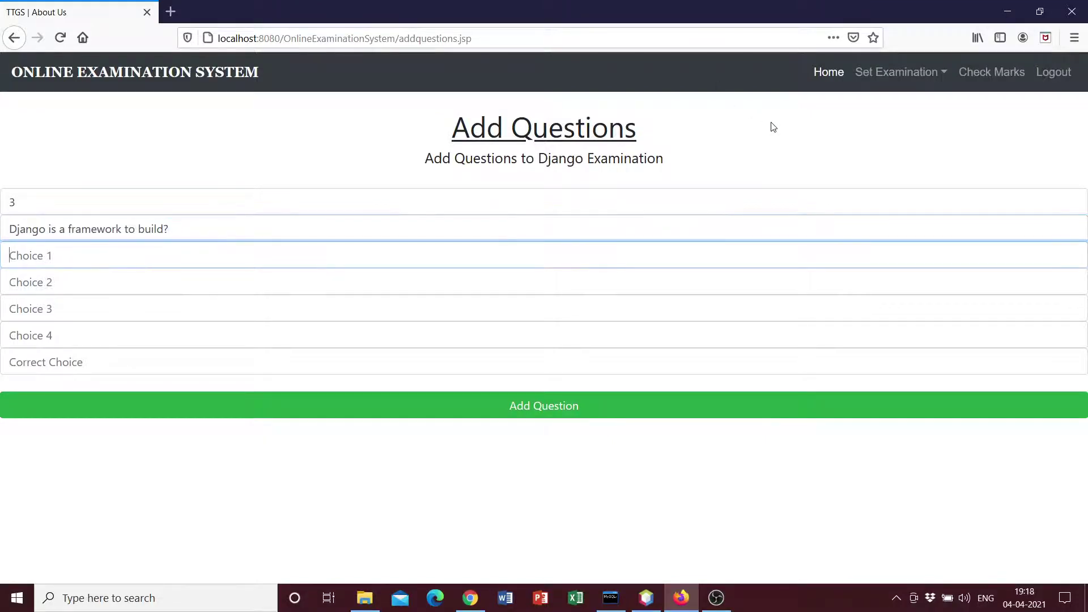
pyautogui.write('Web Apps')
pyautogui.press('Tab')
pyautogui.write('Mobil')
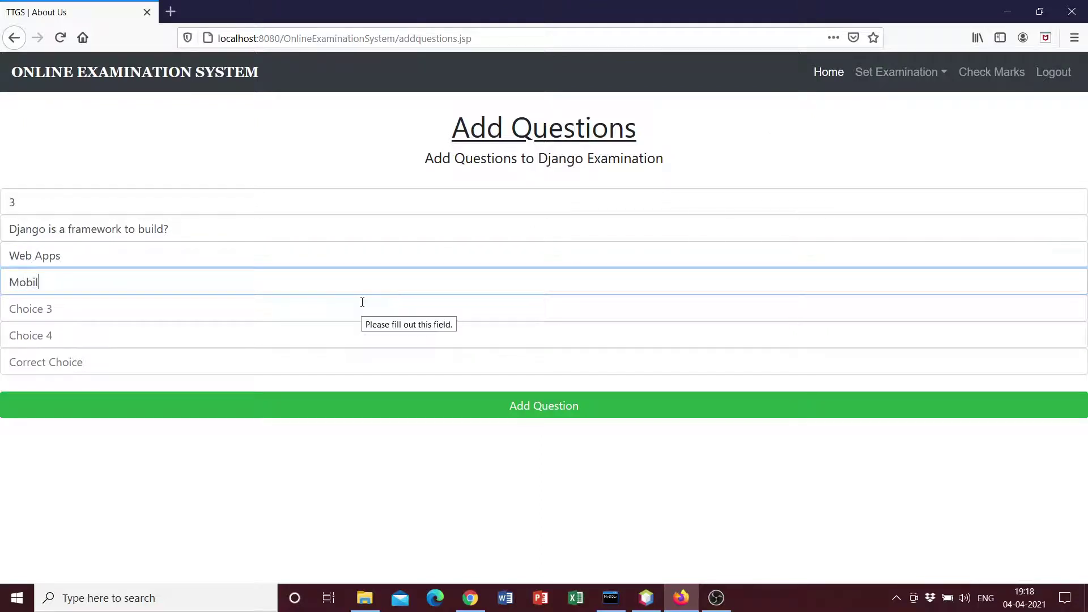
pyautogui.write('e apps')
pyautogui.press('Tab')
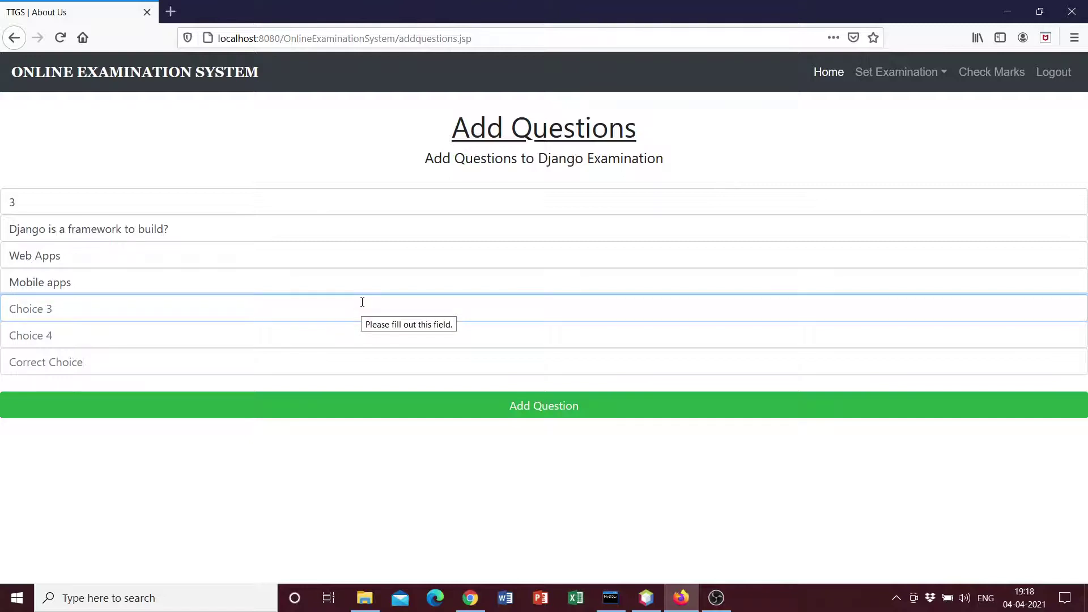
pyautogui.write('d')
pyautogui.press('BackSpace')
pyautogui.write('Databases')
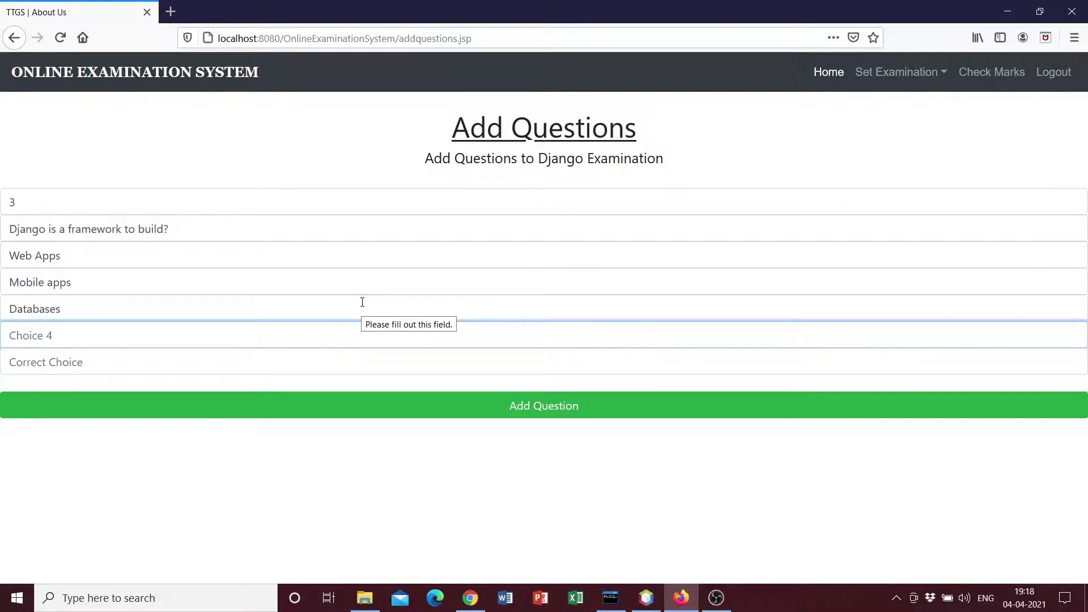
pyautogui.write('Network management')
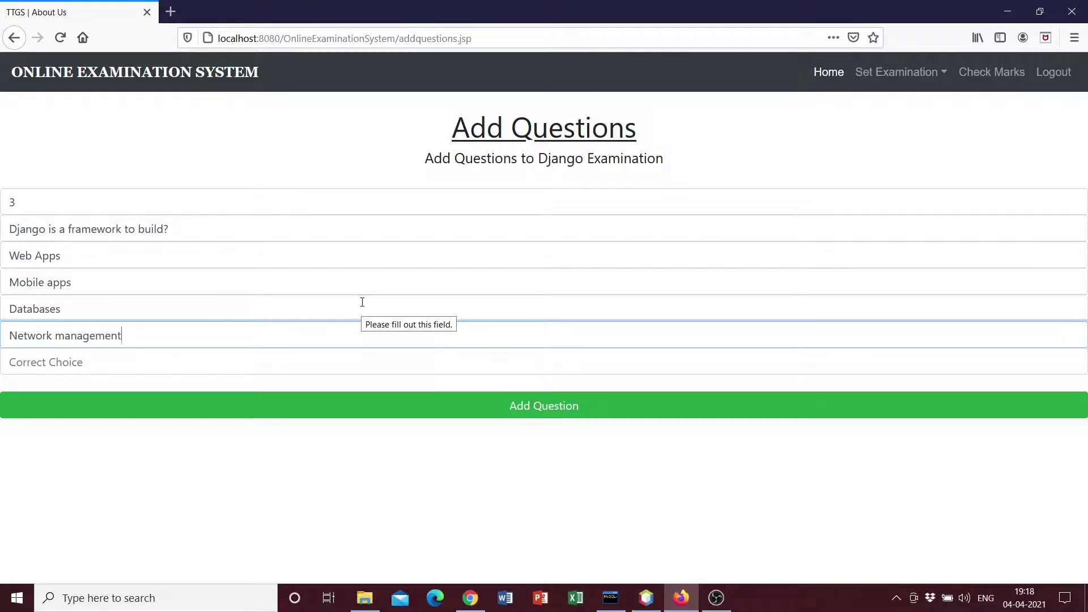
pyautogui.write(' software')
# Paste Web Apps as the correct answer and submit the question
pyautogui.click(206, 368)
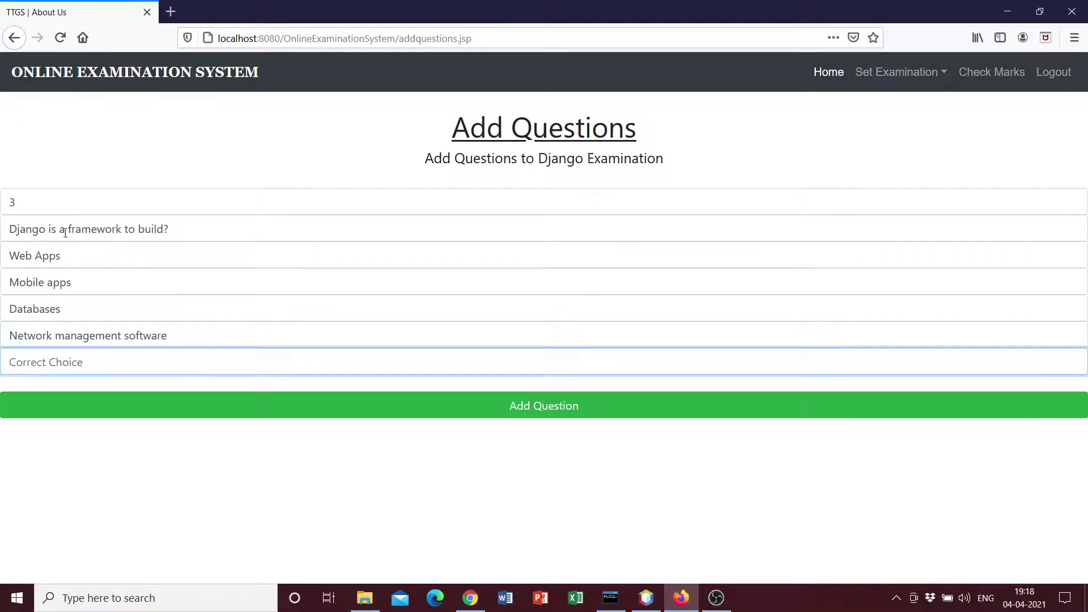
pyautogui.tripleClick(62, 255)
pyautogui.hotkey('ctrl', 'c')
pyautogui.click(154, 369)
pyautogui.hotkey('ctrl', 'v')
pyautogui.click(552, 411)
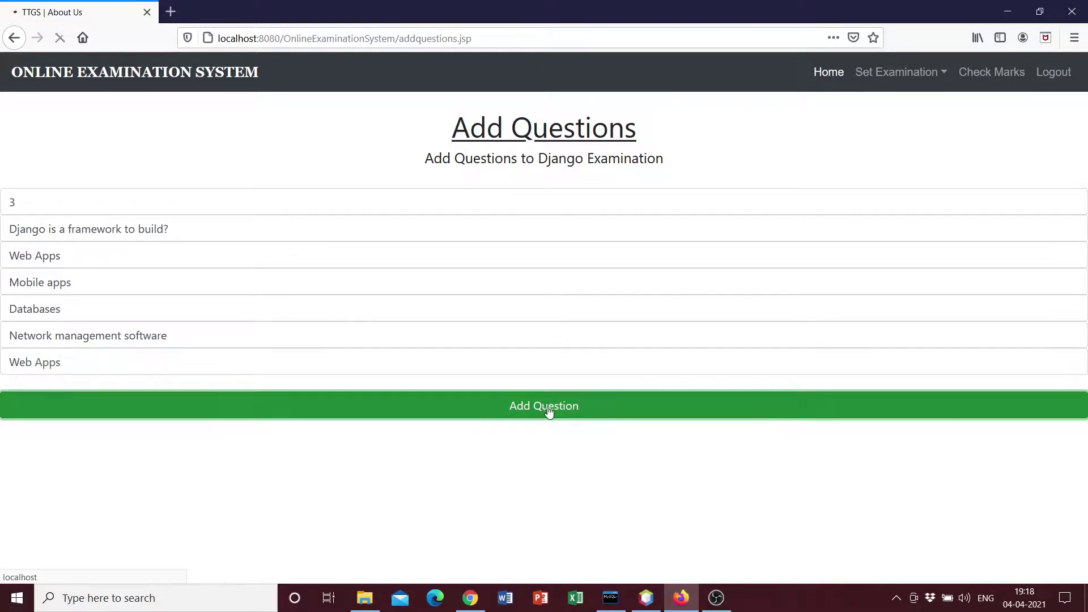
# Acknowledge the save confirmation and bring up the Django Exam Set via View Exam
pyautogui.tripleClick(204, 460)
pyautogui.click(279, 497)
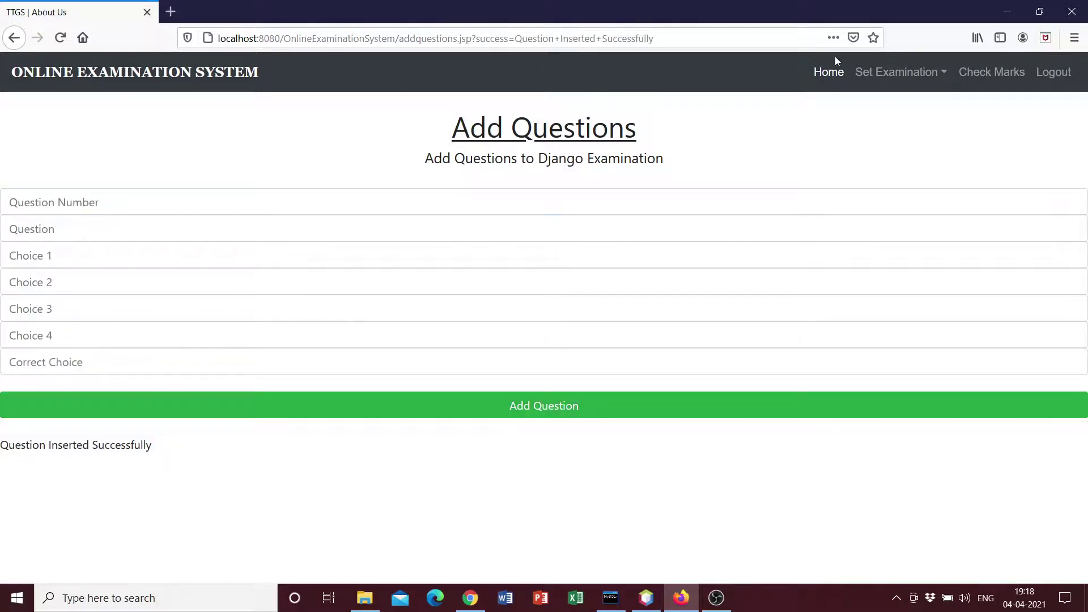
pyautogui.click(887, 72)
pyautogui.click(904, 126)
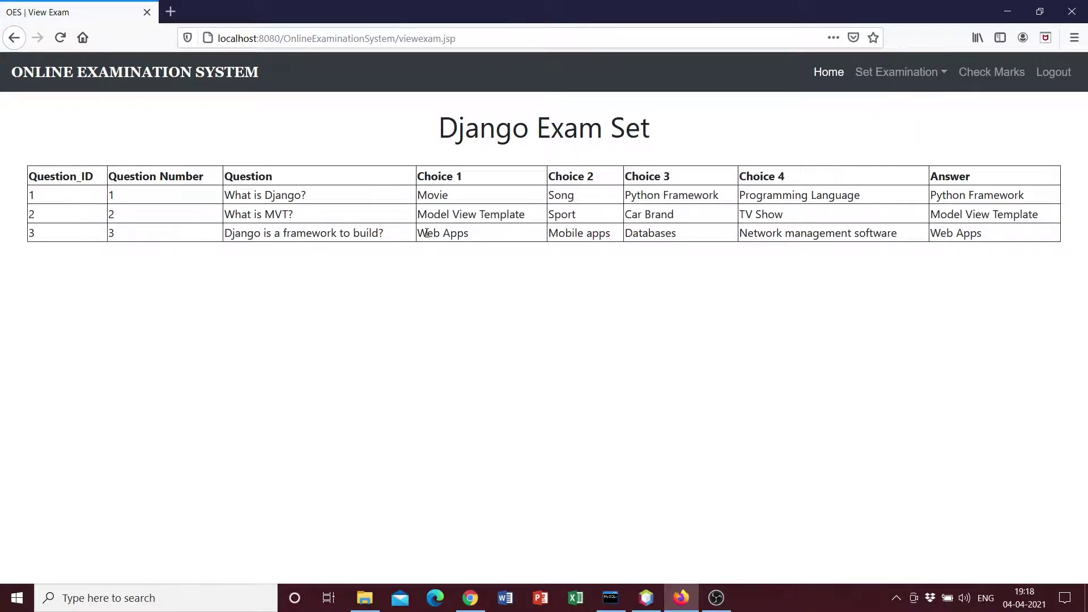
# Confirm question 3 'Django is a framework to build?' lists Web Apps as its answer
pyautogui.moveTo(427, 235); pyautogui.dragTo(448, 235)
pyautogui.click(469, 267)
pyautogui.moveTo(933, 234); pyautogui.dragTo(991, 241)
pyautogui.click(990, 241)
pyautogui.click(894, 71)
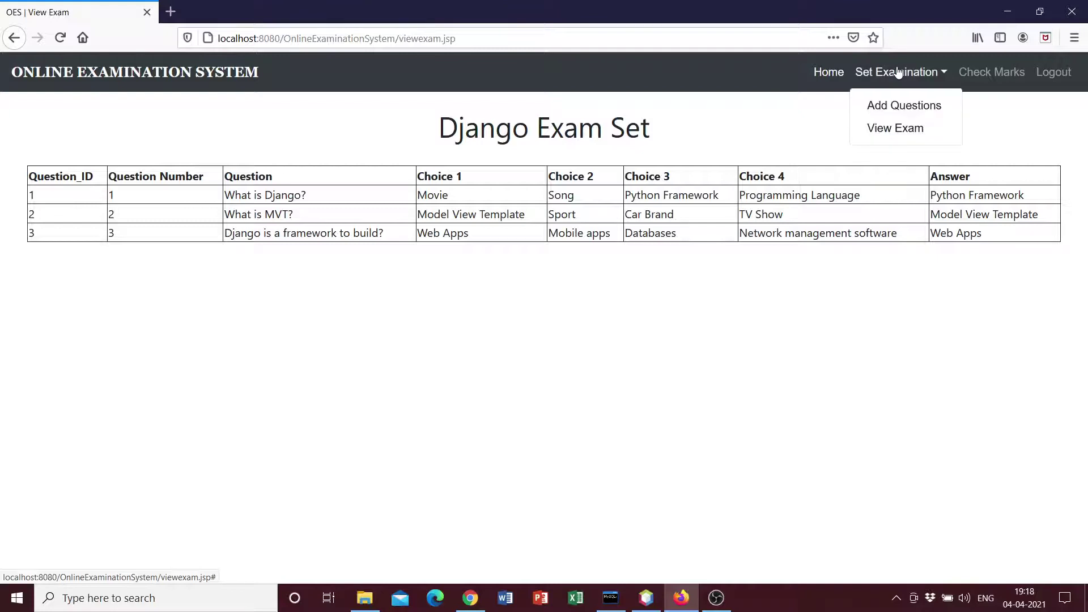
# Review the Student Marks table, noting row 12 has no score yet, then log out as admin
pyautogui.click(989, 73)
pyautogui.moveTo(337, 203); pyautogui.dragTo(659, 390)
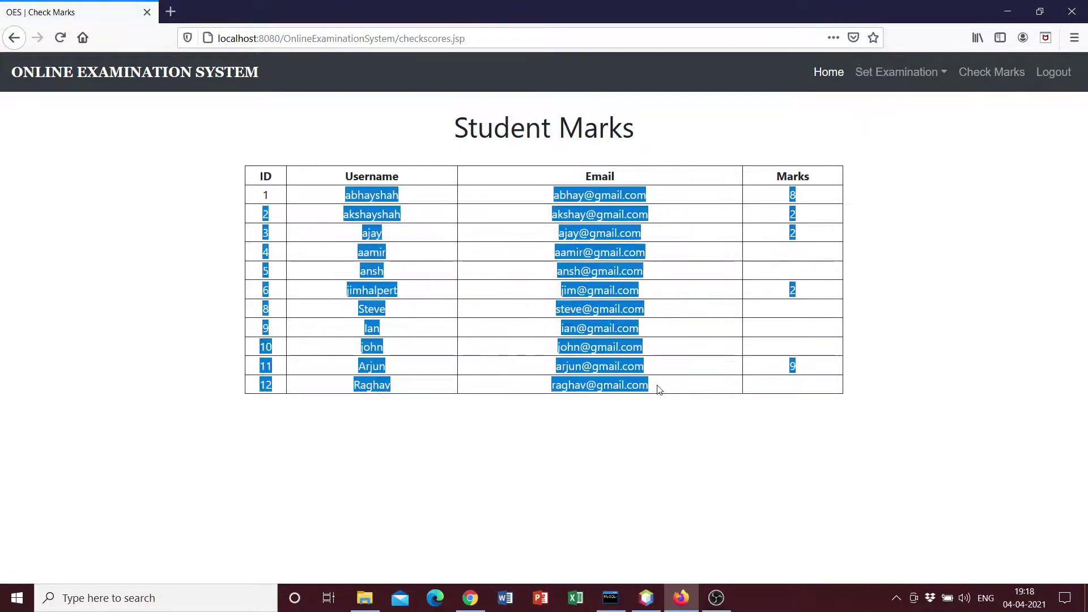
pyautogui.click(658, 389)
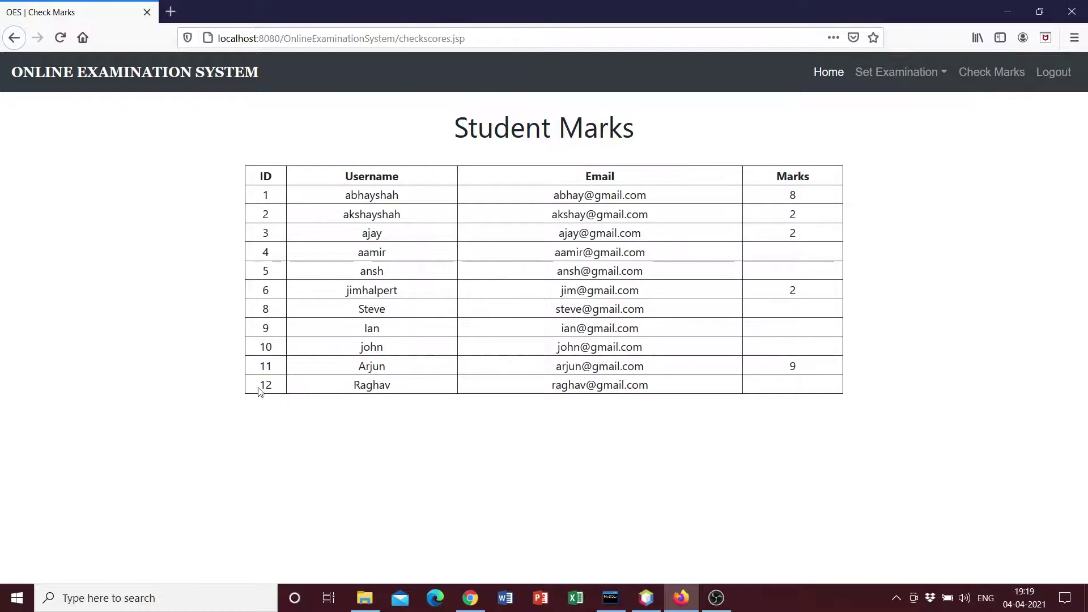
pyautogui.moveTo(259, 391); pyautogui.dragTo(649, 396)
pyautogui.click(703, 387)
pyautogui.click(1055, 78)
# Sign in through the Student login with the student's username and password
pyautogui.click(1000, 82)
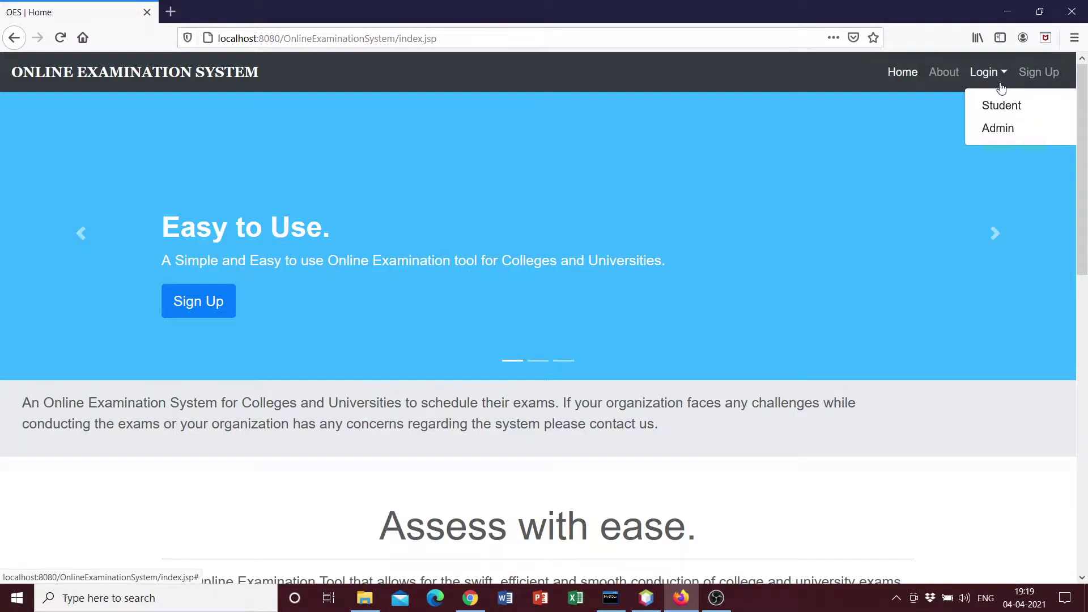
pyautogui.click(1001, 106)
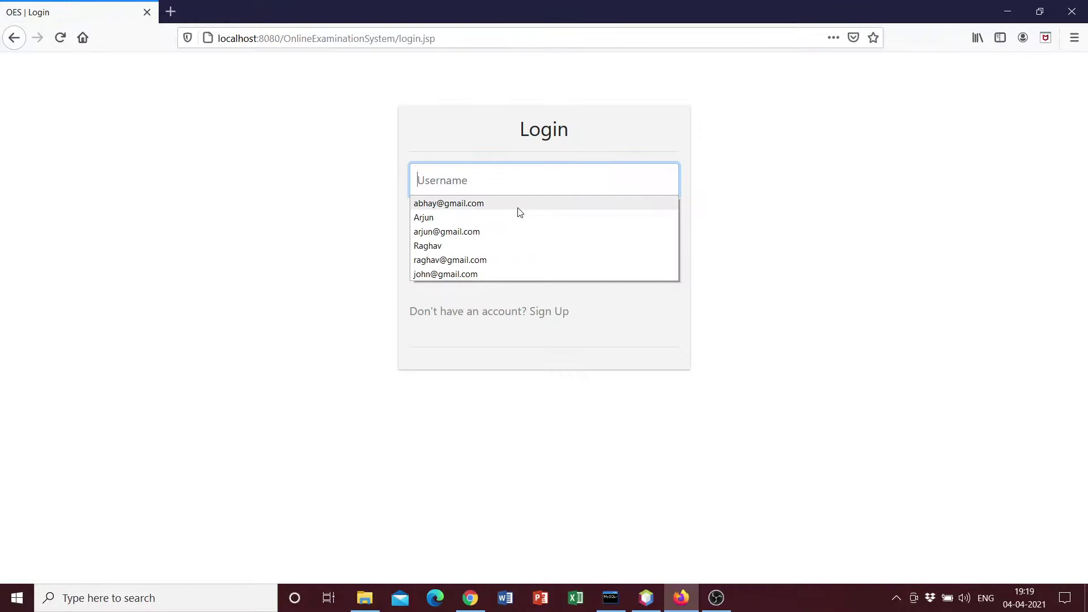
pyautogui.write('Rag')
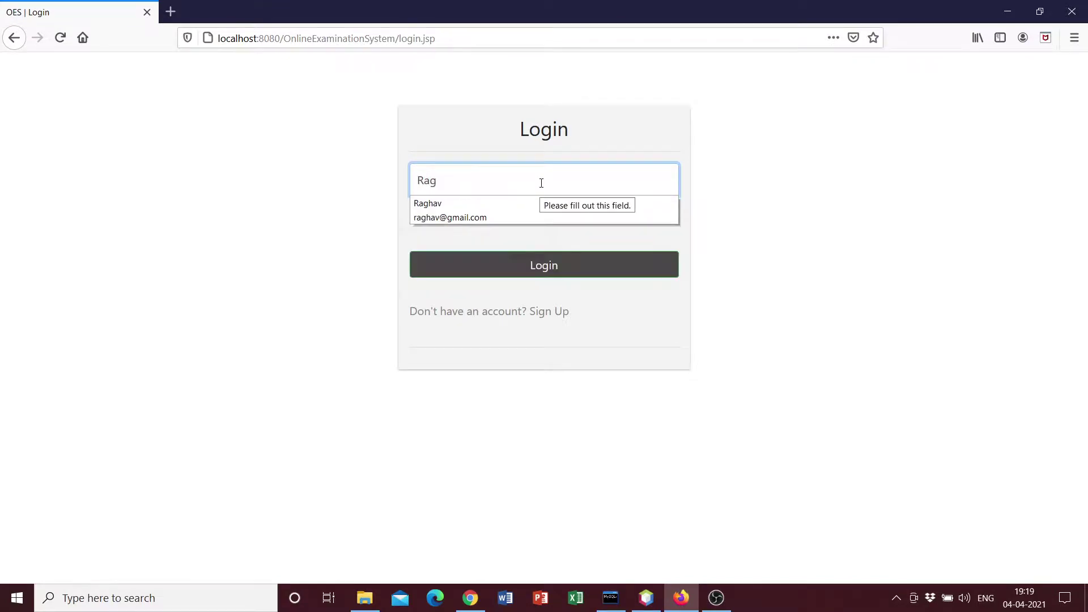
pyautogui.write('hav')
pyautogui.press('Tab')
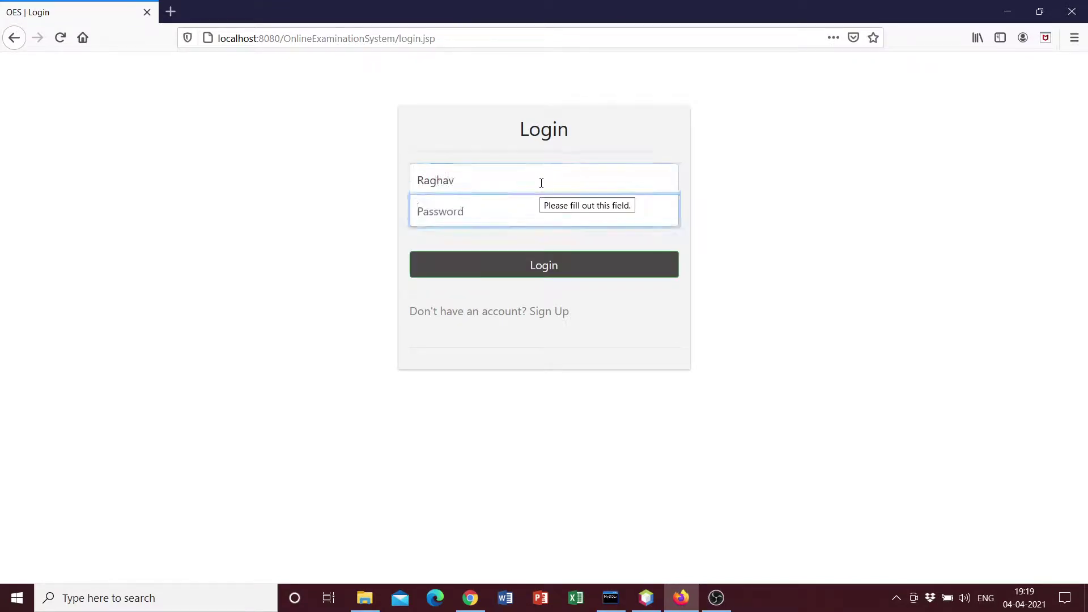
pyautogui.write('•234')
pyautogui.press('Return')
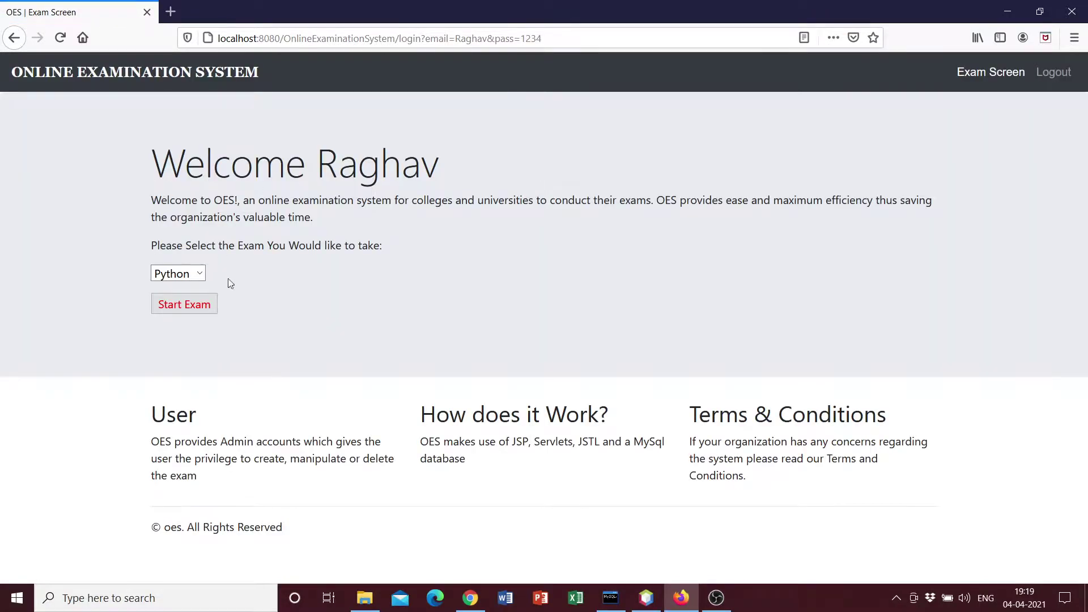
# Choose Django from the exam list and start the exam
pyautogui.click(182, 273)
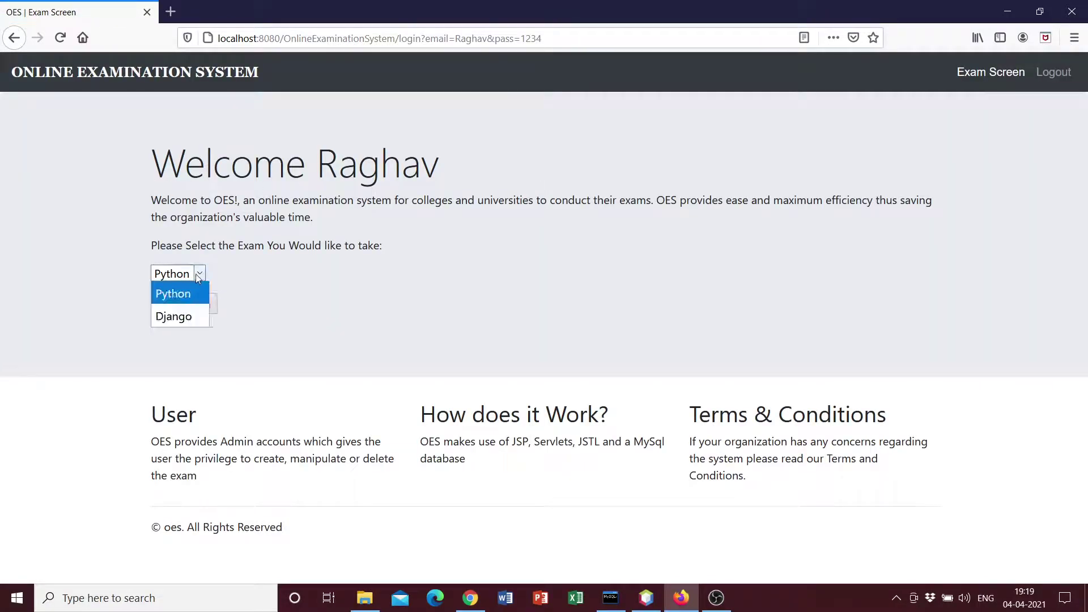
pyautogui.click(188, 311)
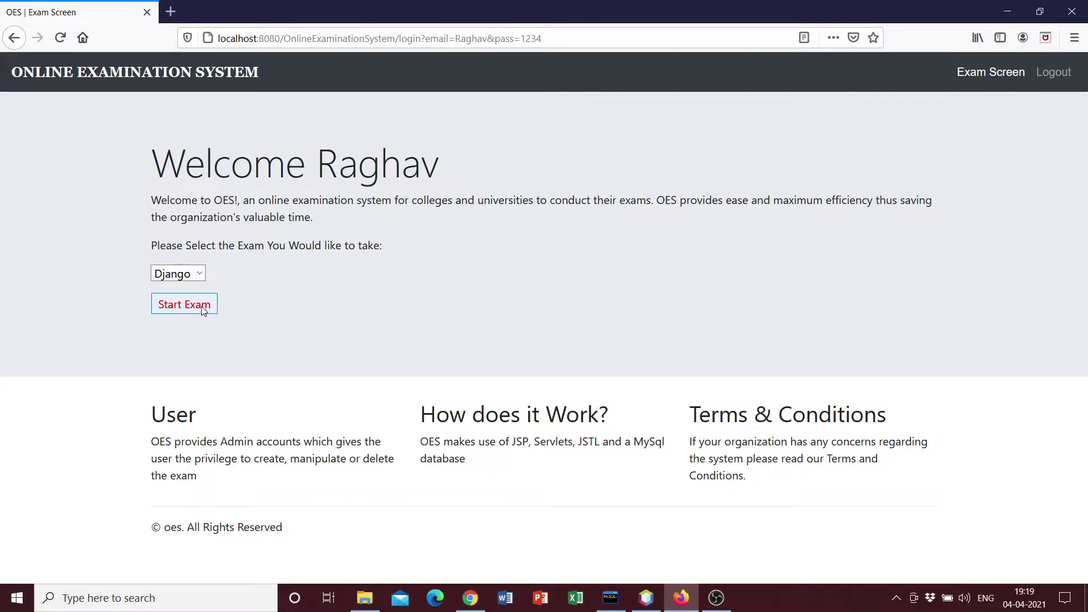
pyautogui.click(203, 310)
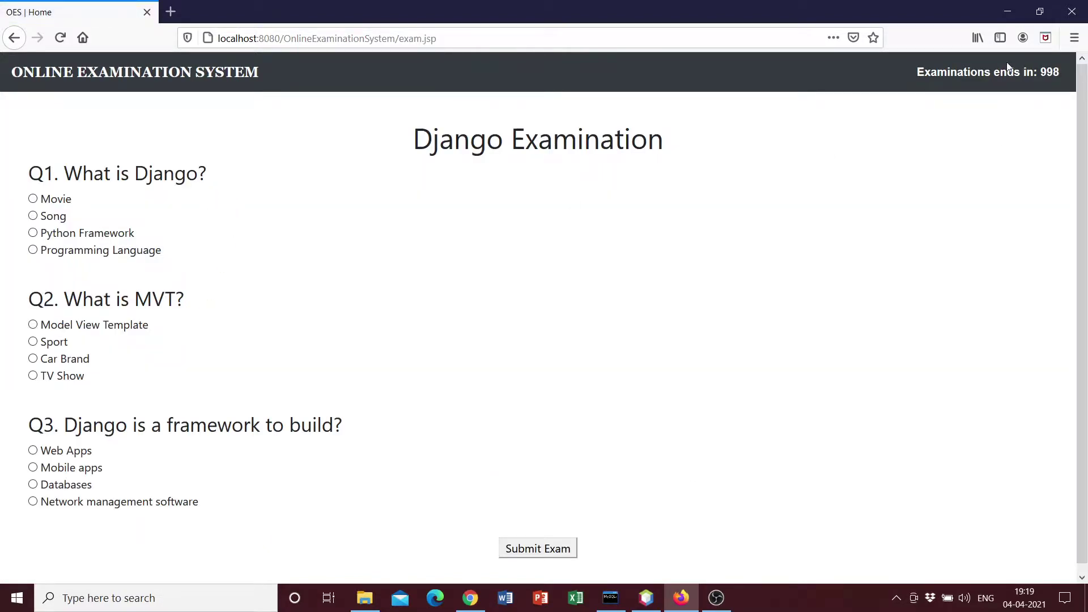
# Answer Python Framework, Model View Template and Web Apps for the three Django questions
pyautogui.moveTo(914, 72); pyautogui.dragTo(1065, 71)
pyautogui.scroll(-1, 289, 323)
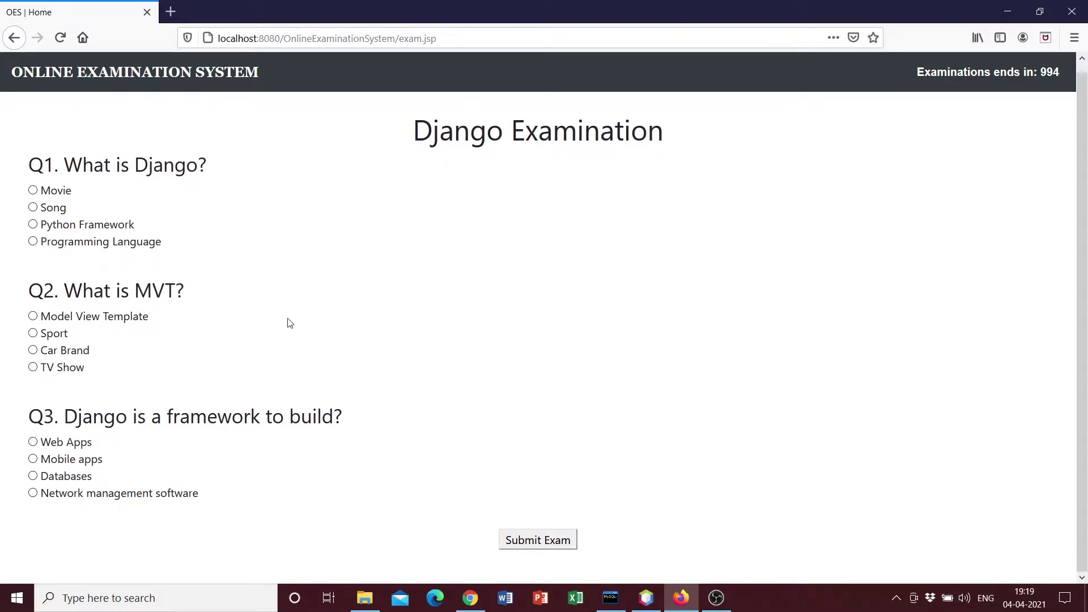
pyautogui.scroll(1, 75, 243)
pyautogui.scroll(-1, 328, 241)
pyautogui.click(33, 225)
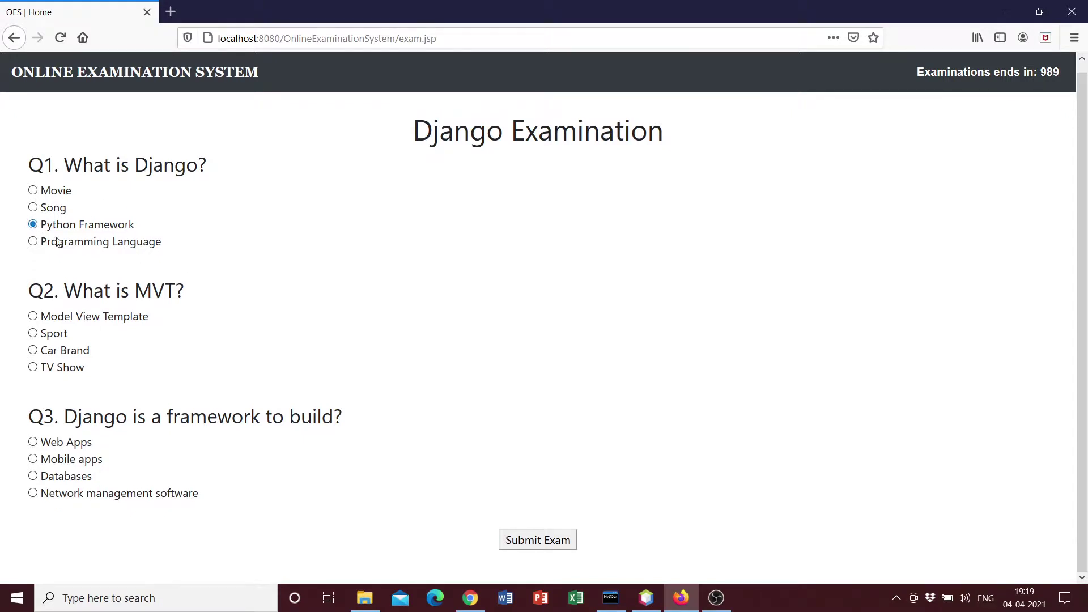
pyautogui.click(36, 318)
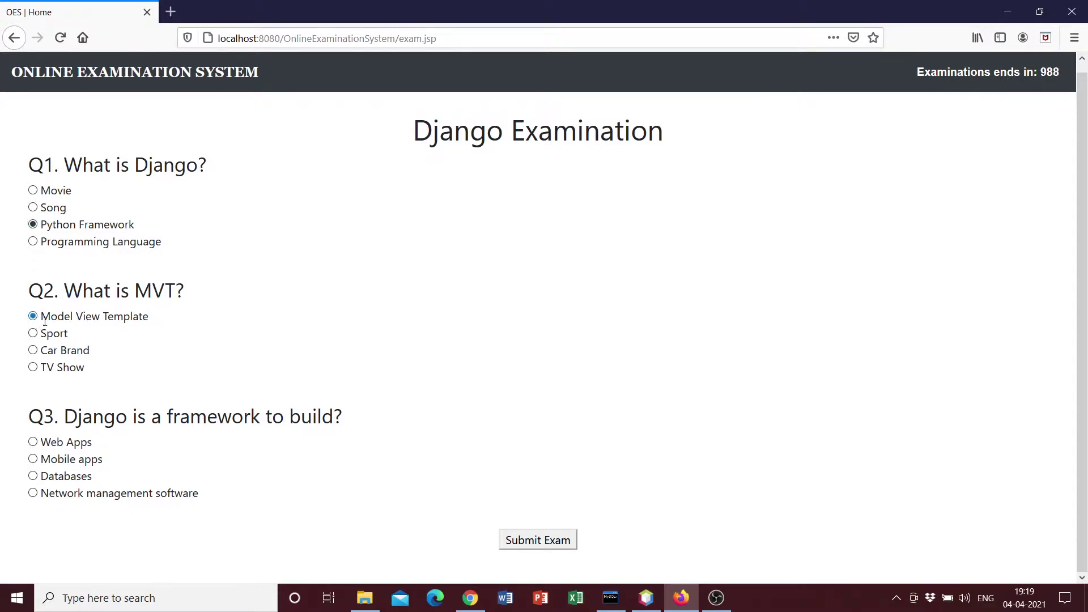
pyautogui.click(32, 442)
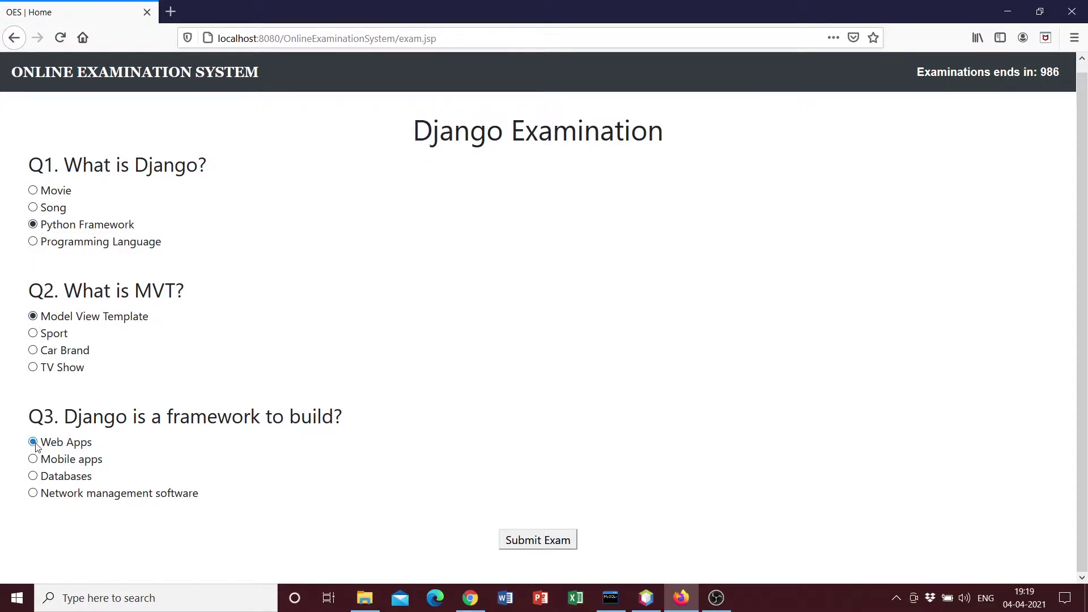
# Submit the exam and record the answers for evaluation
pyautogui.click(536, 541)
pyautogui.moveTo(388, 84); pyautogui.dragTo(887, 143)
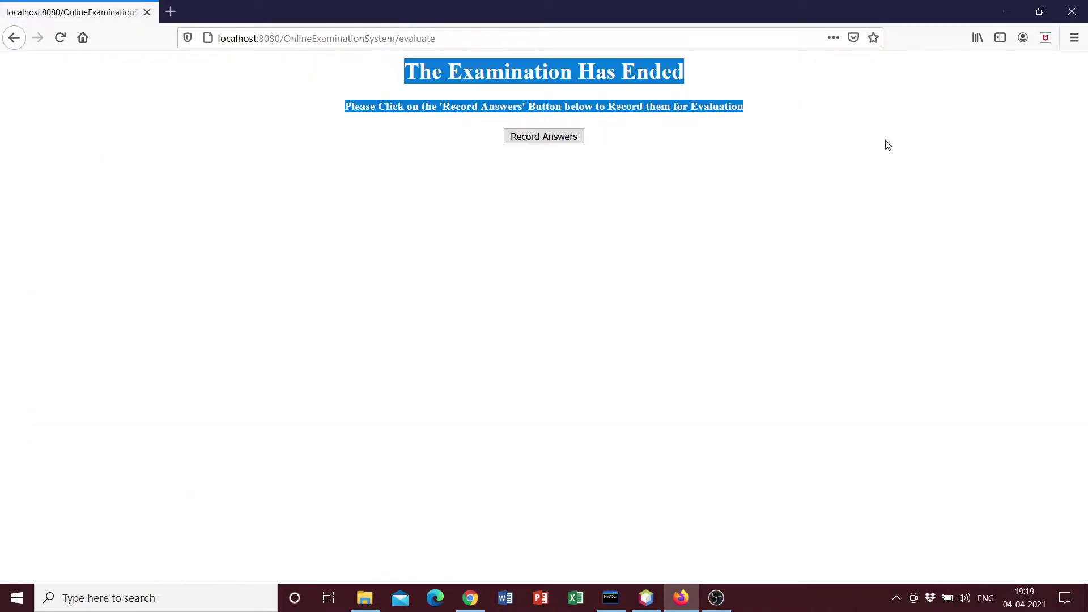
pyautogui.click(858, 140)
pyautogui.moveTo(352, 107); pyautogui.dragTo(908, 121)
pyautogui.click(909, 121)
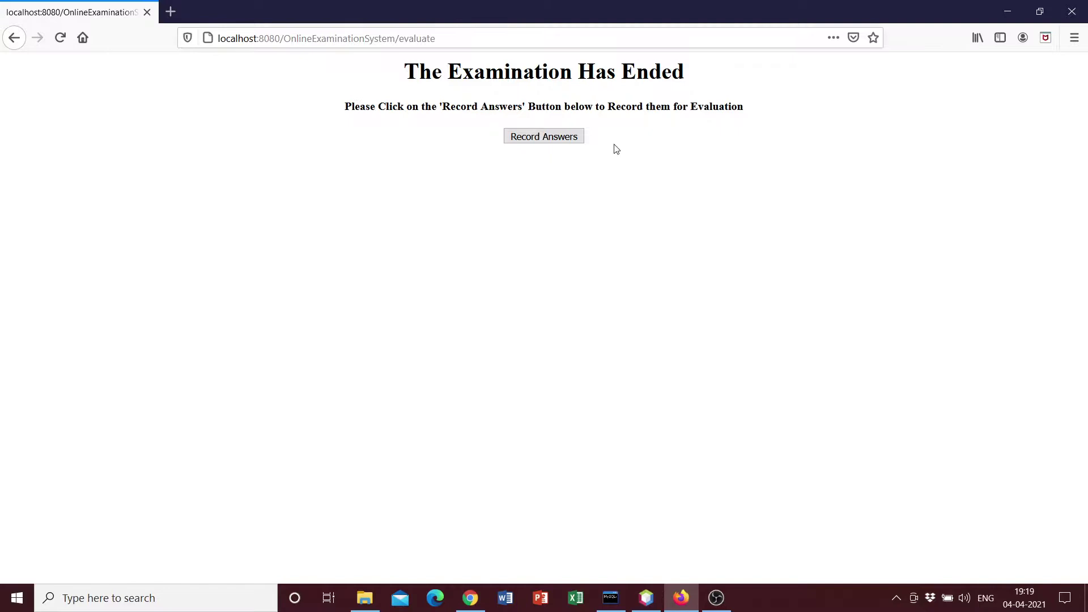
pyautogui.click(540, 141)
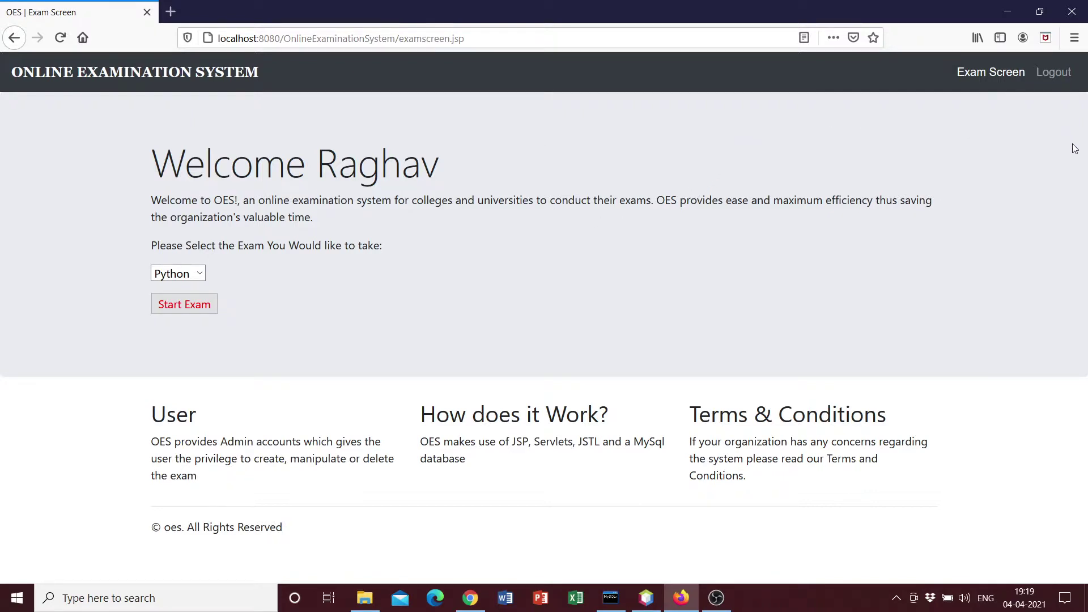
# Log out the student and sign in as admin with the saved email and password
pyautogui.click(1060, 72)
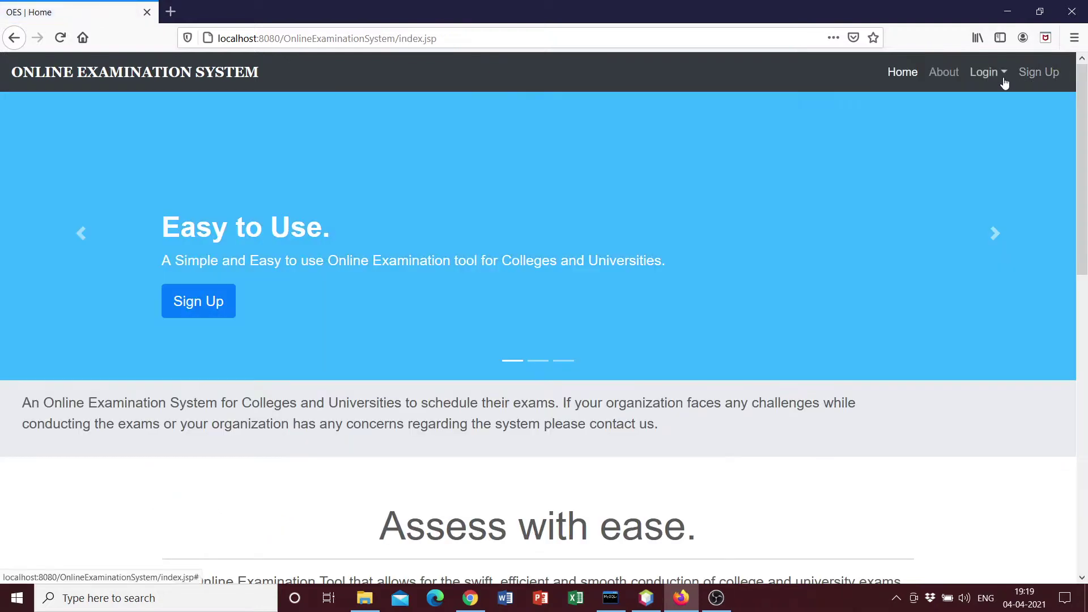
pyautogui.click(985, 72)
pyautogui.click(1003, 126)
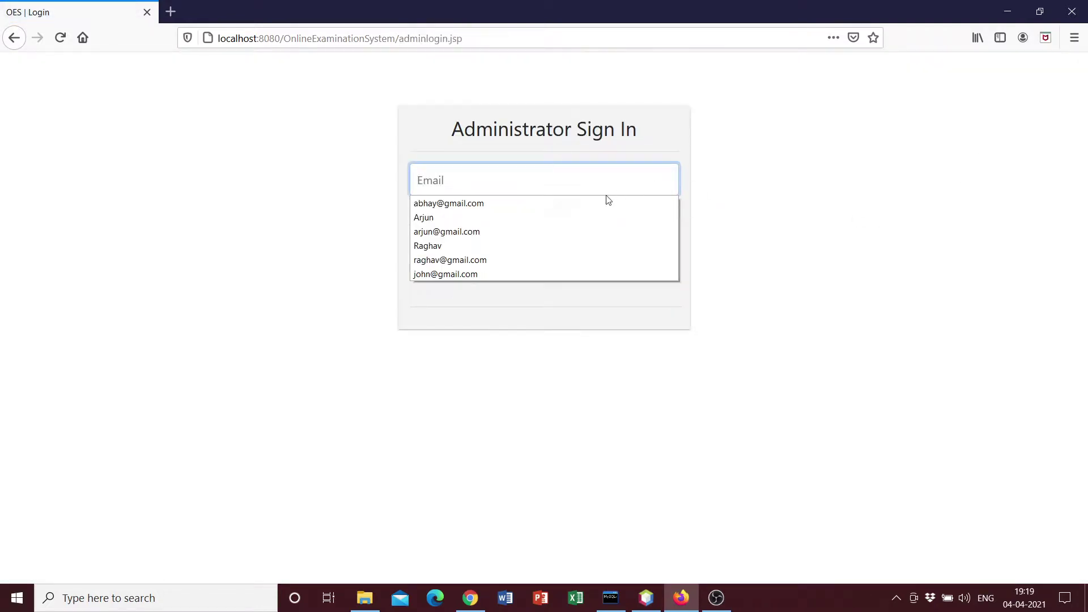
pyautogui.click(503, 203)
pyautogui.click(509, 213)
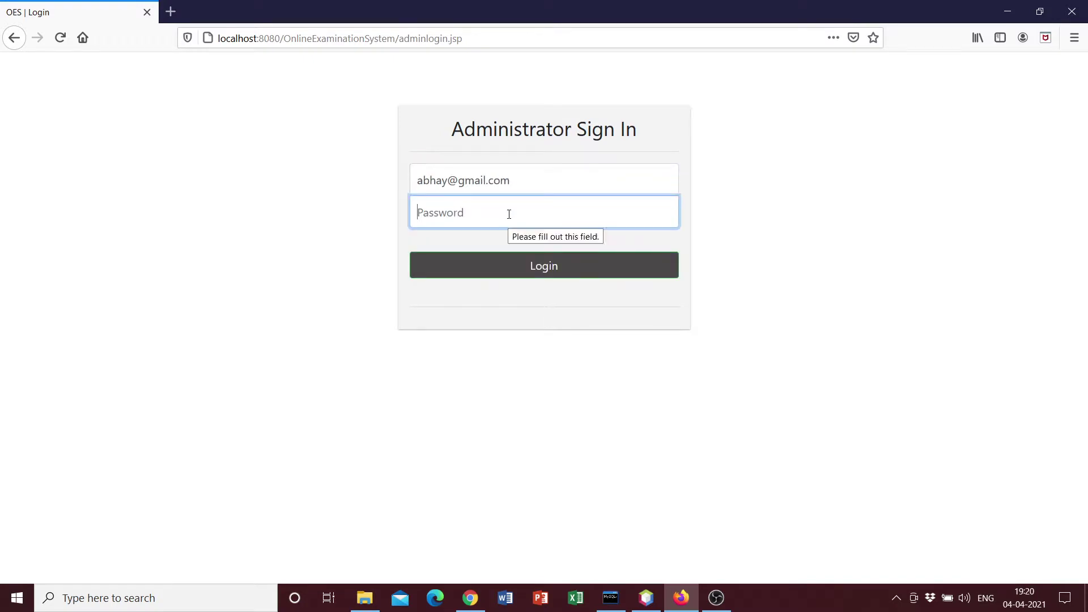
pyautogui.write('12')
pyautogui.press('Return')
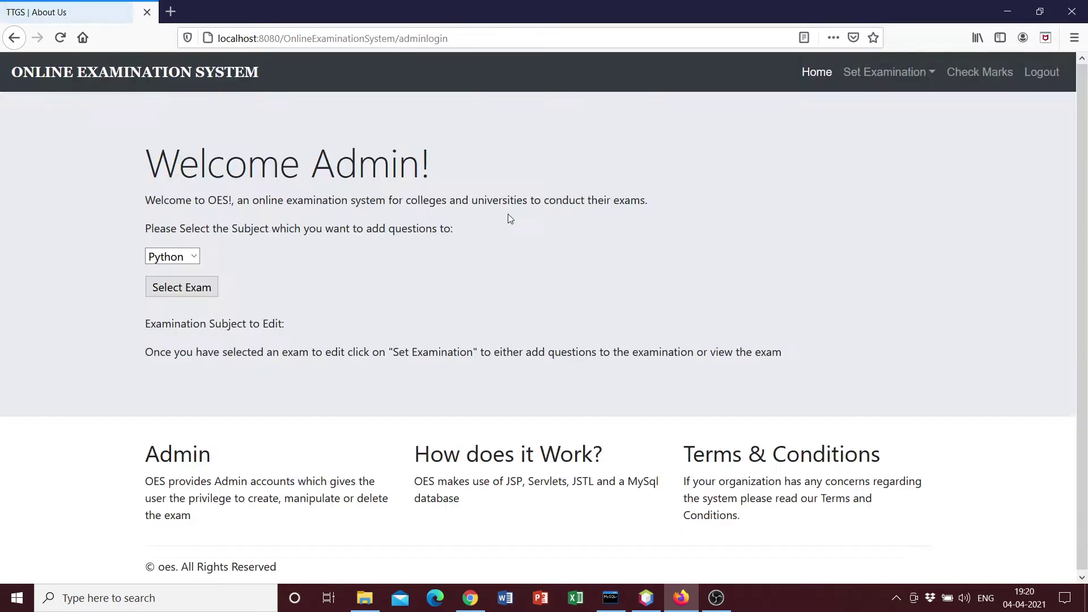
# Verify student 12 now has 3 marks in Check Marks, then log out
pyautogui.click(980, 73)
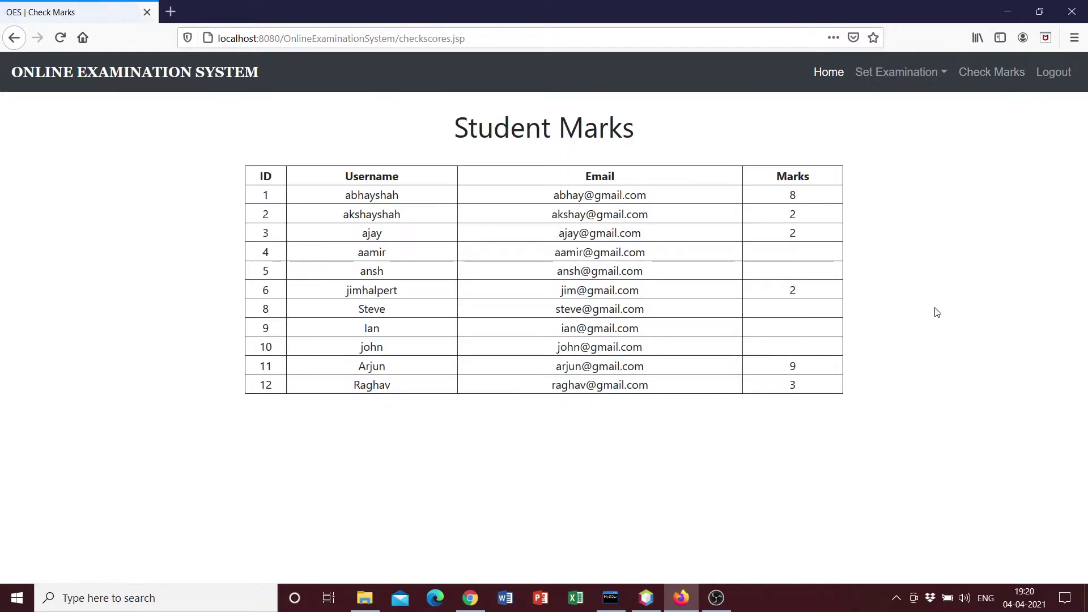
pyautogui.moveTo(352, 385); pyautogui.dragTo(804, 393)
pyautogui.click(802, 391)
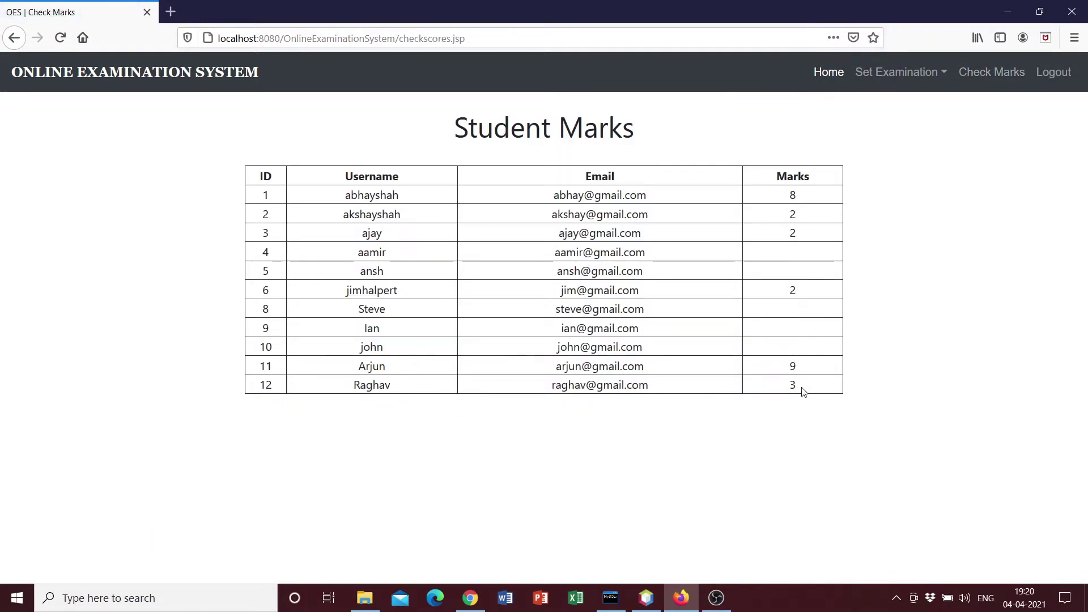
pyautogui.doubleClick(801, 391)
pyautogui.click(802, 390)
pyautogui.click(1058, 77)
pyautogui.scroll(-4, 900, 269)
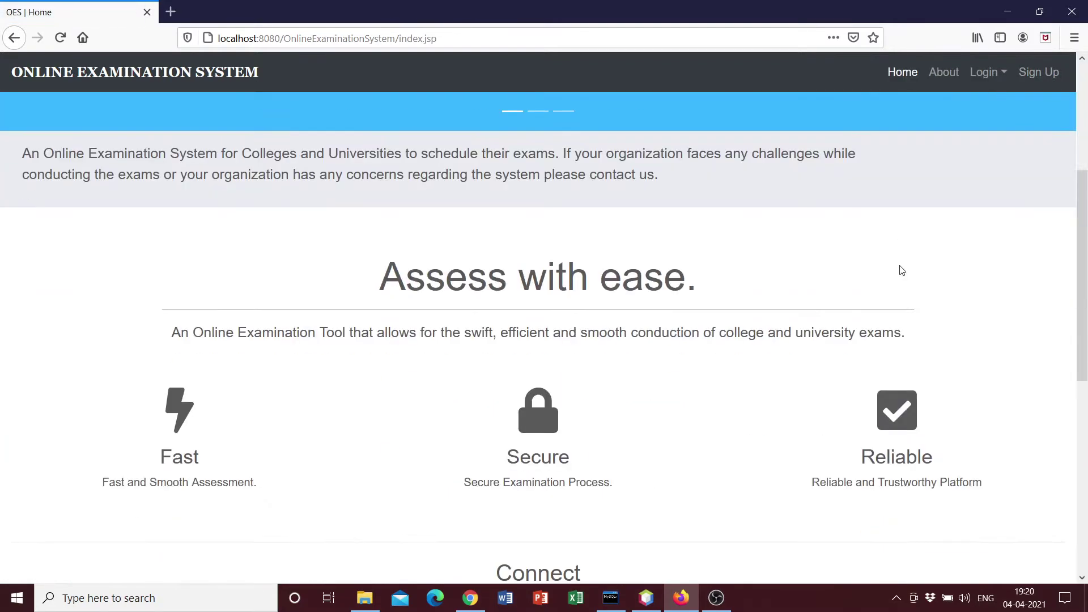
pyautogui.scroll(4, 905, 259)
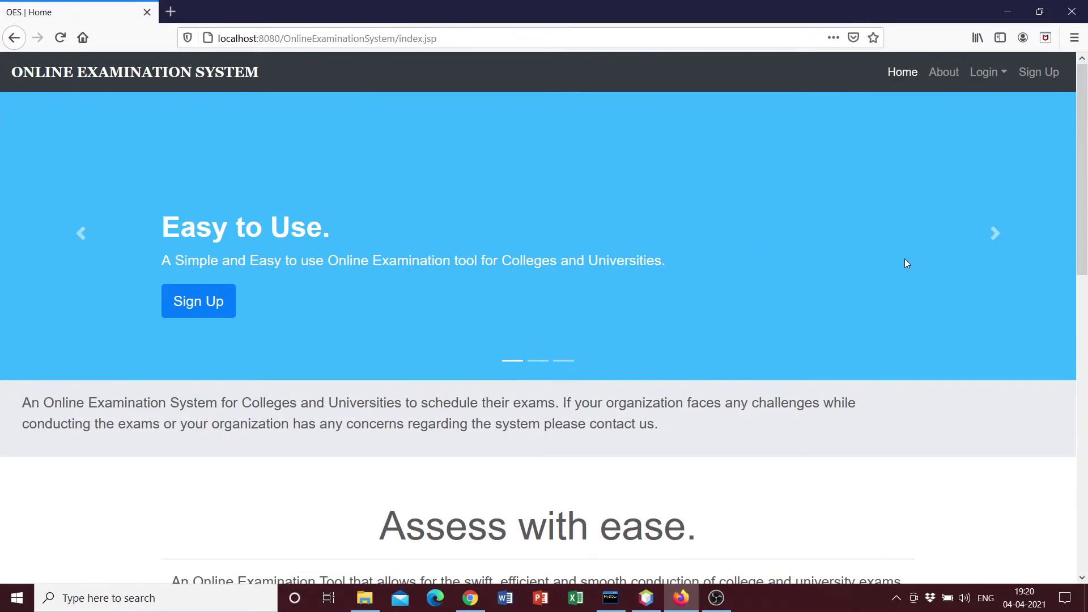
pyautogui.scroll(-8, 905, 259)
pyautogui.scroll(5, 785, 275)
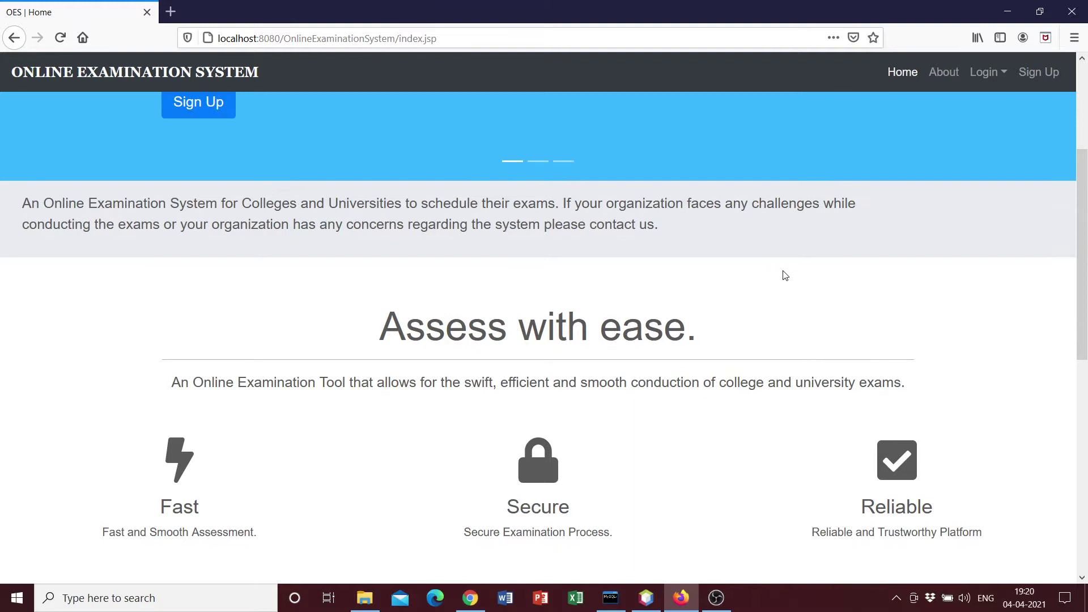
pyautogui.scroll(3, 785, 276)
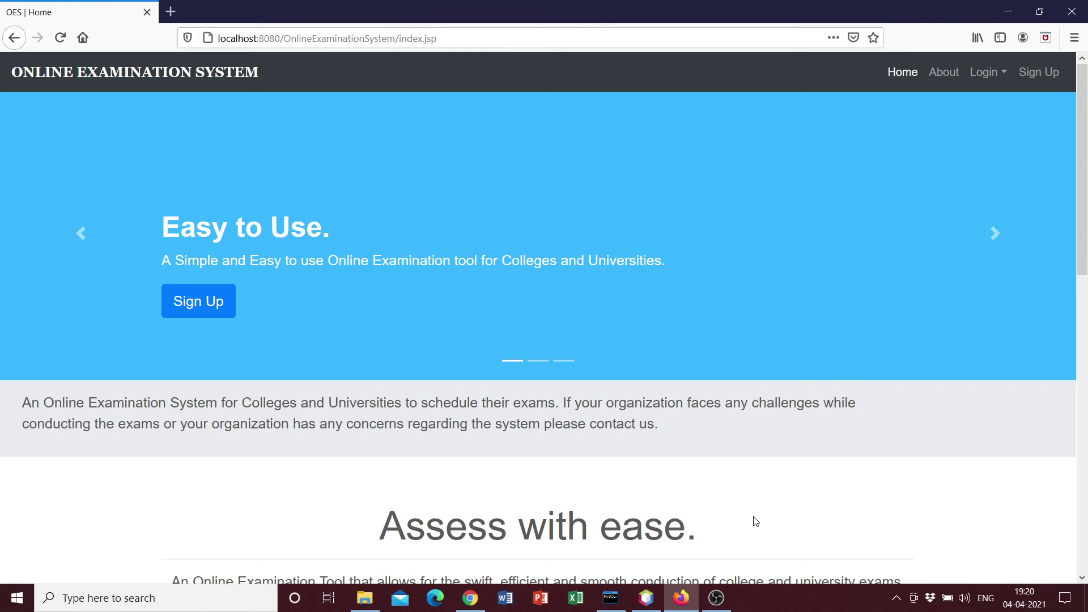
pyautogui.click(743, 604)
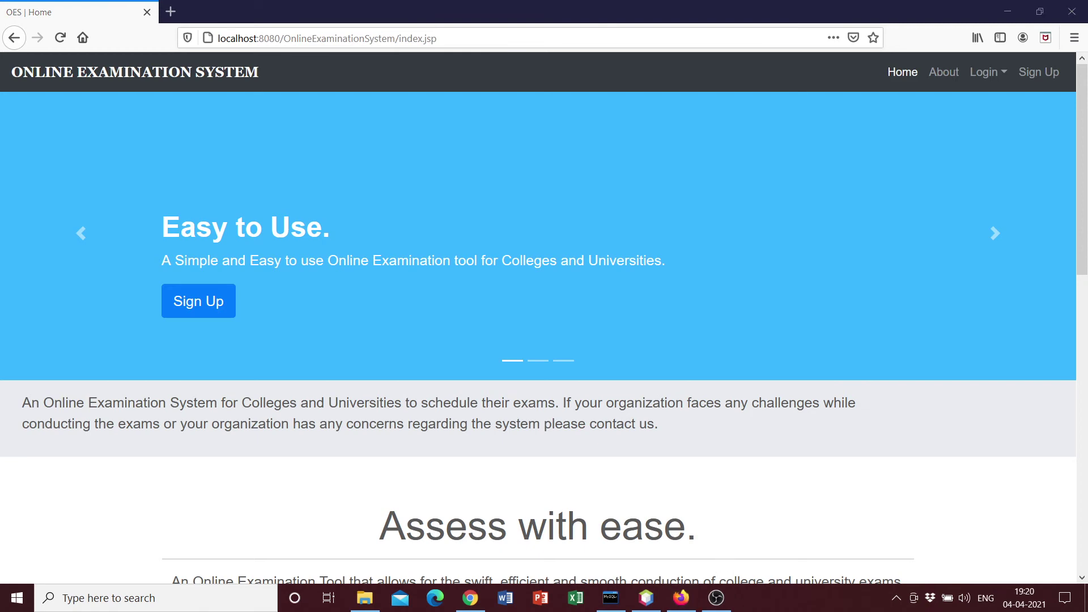